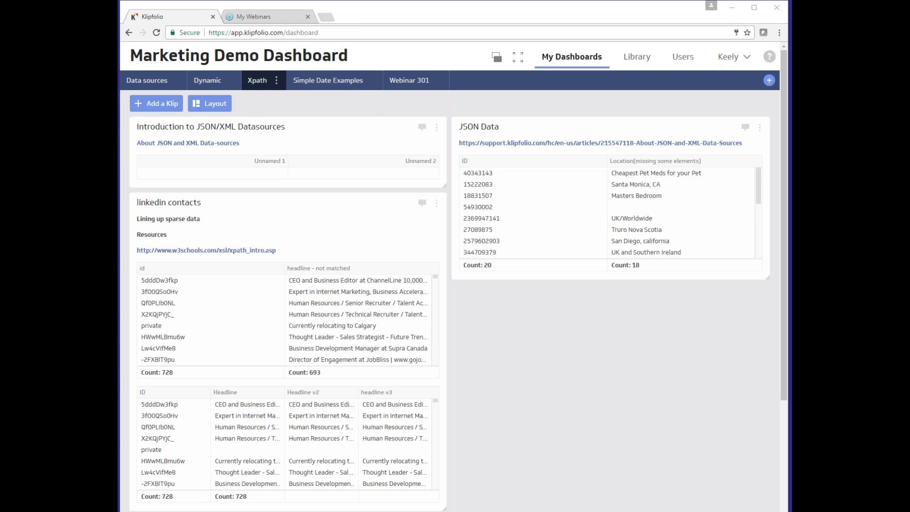
# Open the About JSON and XML Data-sources article, then edit the Introduction to JSON/XML Datasources Klip
pyautogui.click(576, 309)
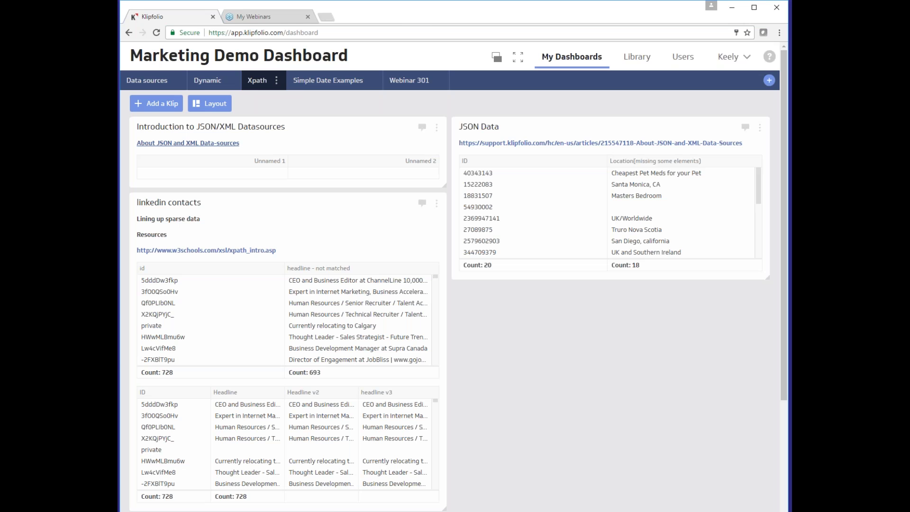
pyautogui.click(188, 143)
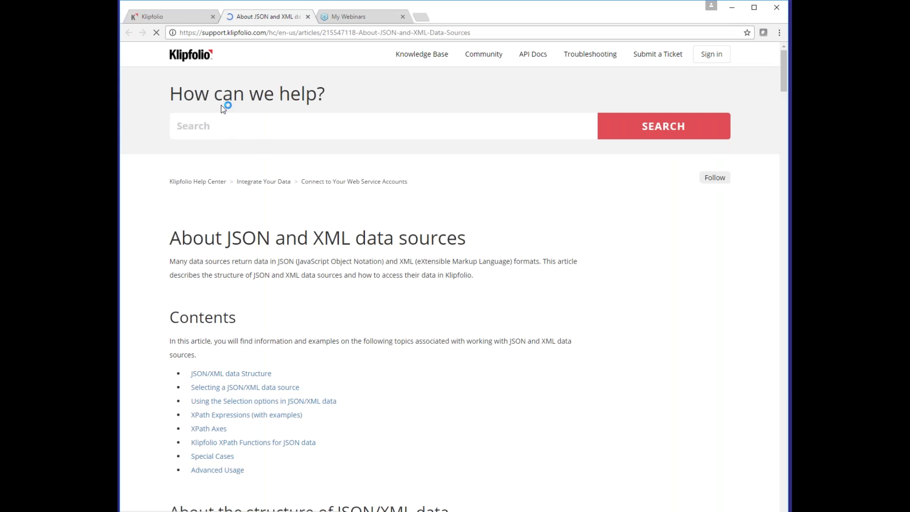
pyautogui.click(174, 21)
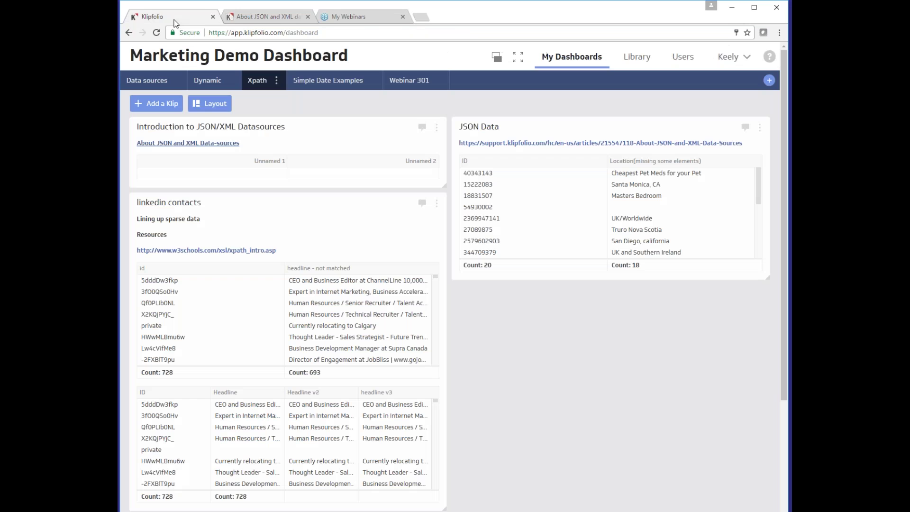
pyautogui.click(436, 127)
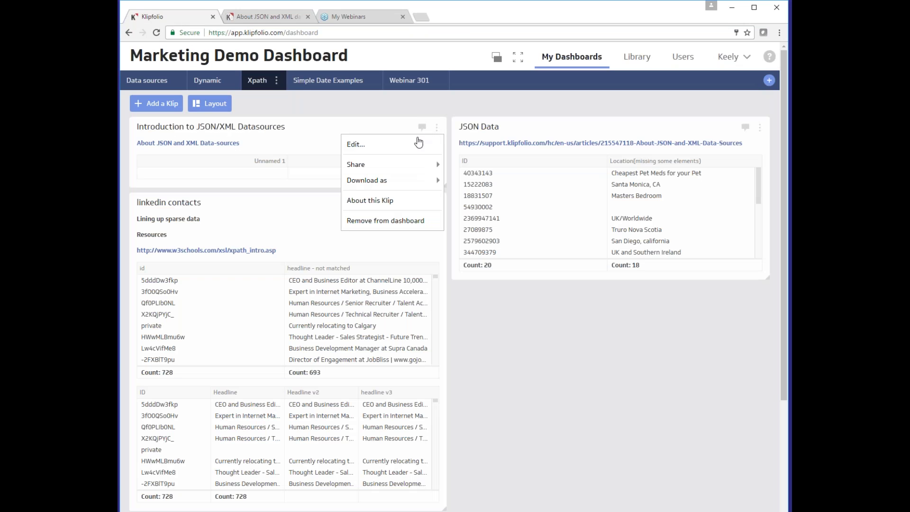
pyautogui.click(418, 143)
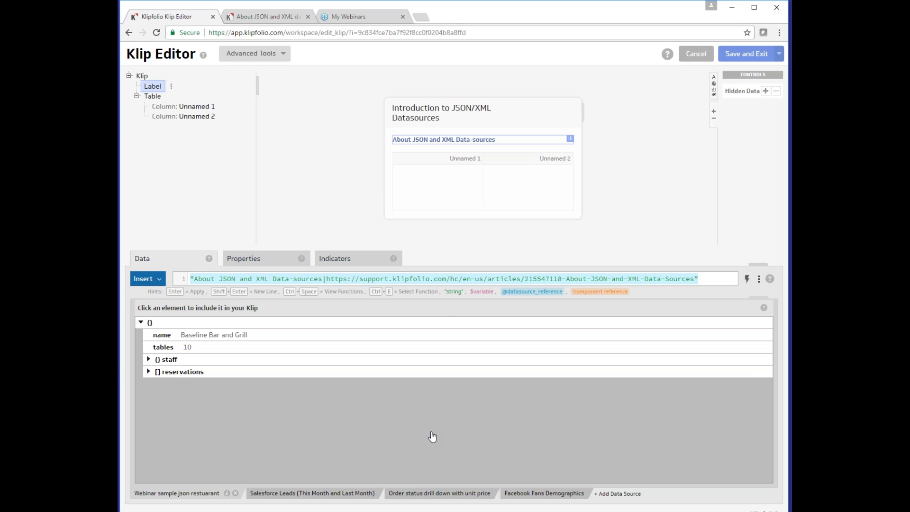
pyautogui.click(425, 495)
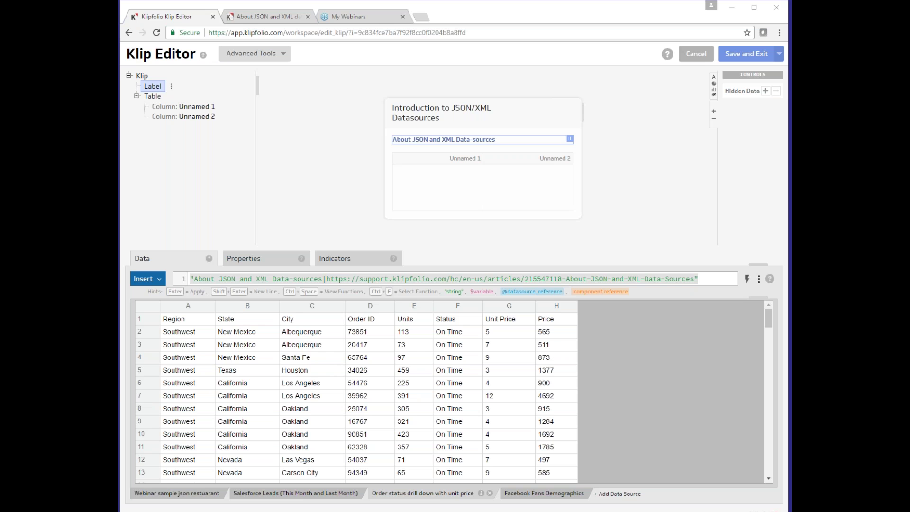
pyautogui.click(194, 494)
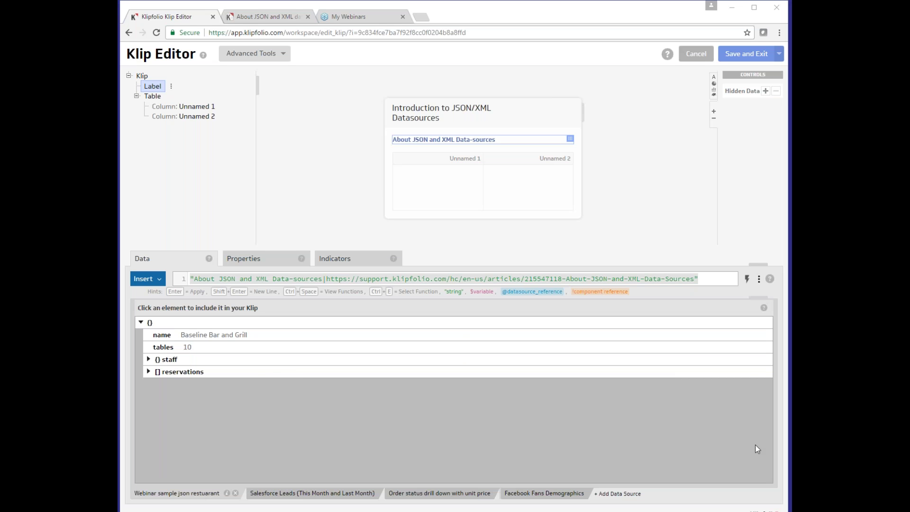
# Expand the reservations, staff and employees nodes of the restaurant JSON tree
pyautogui.click(269, 374)
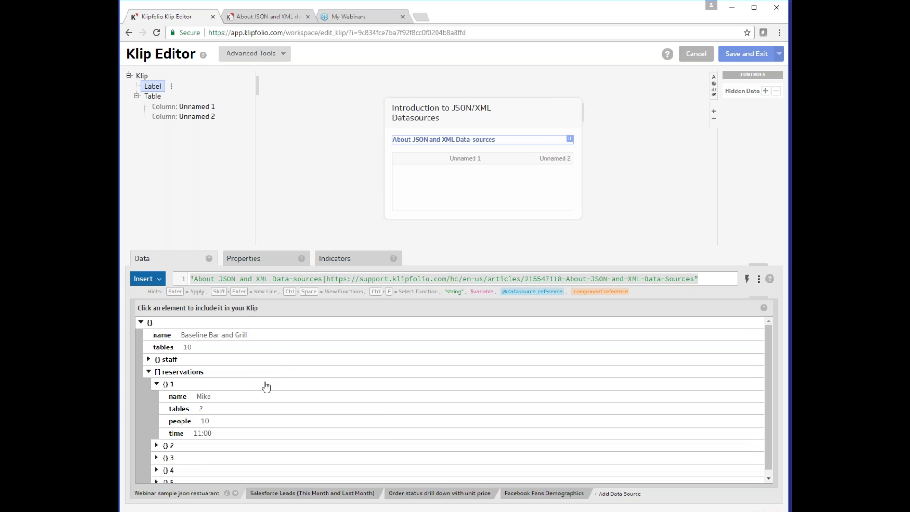
pyautogui.click(204, 387)
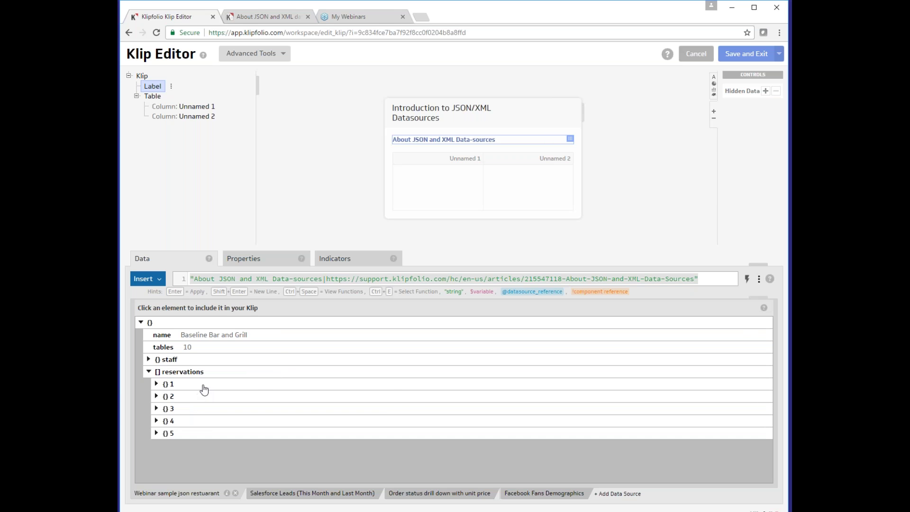
pyautogui.click(185, 360)
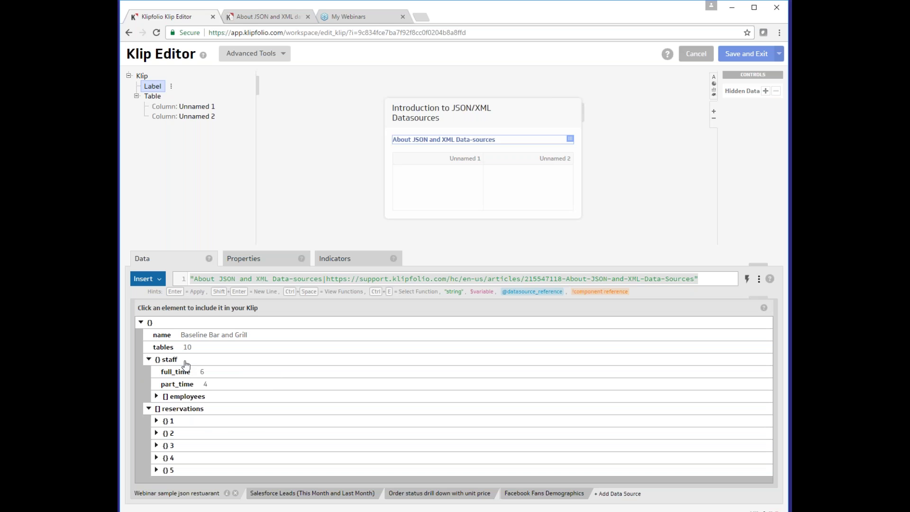
pyautogui.click(185, 397)
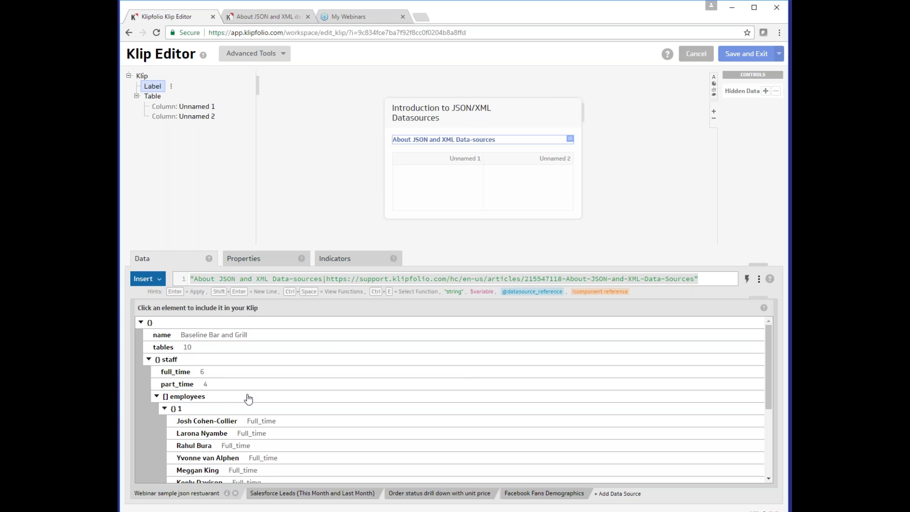
pyautogui.scroll(-1, 262, 413)
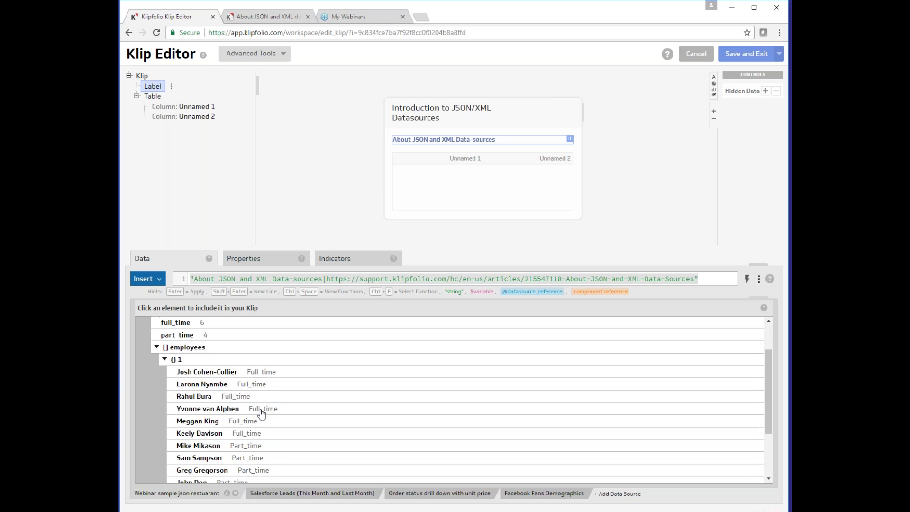
pyautogui.scroll(-2, 239, 386)
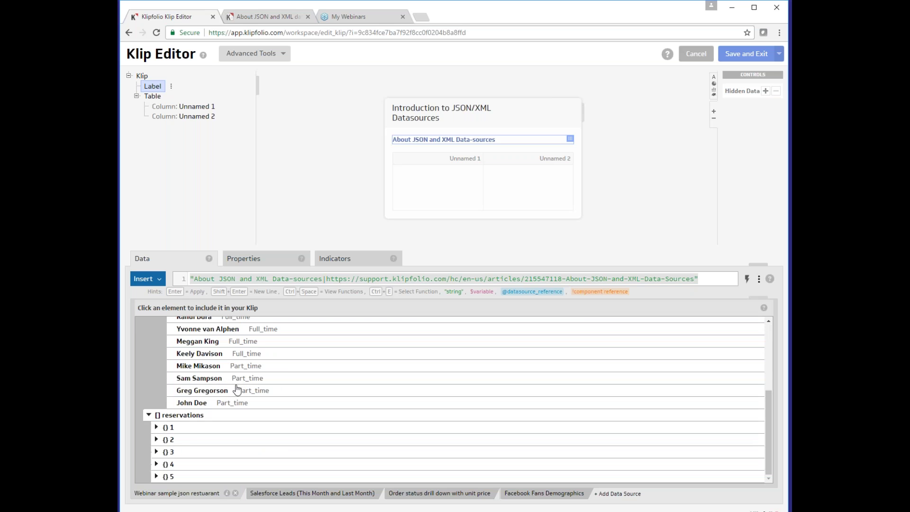
# Expand the first reservation's details, then view the Order status drill down with unit price source
pyautogui.click(158, 428)
pyautogui.scroll(-1, 243, 433)
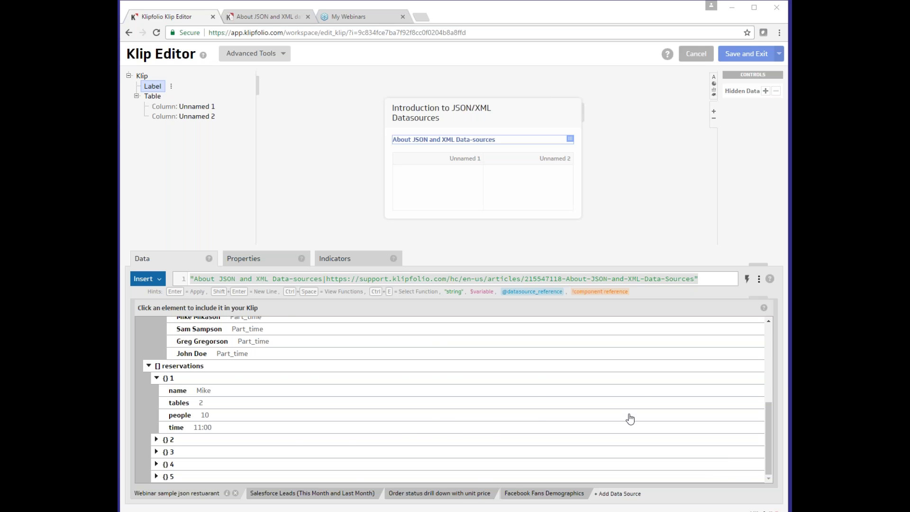
pyautogui.click(458, 495)
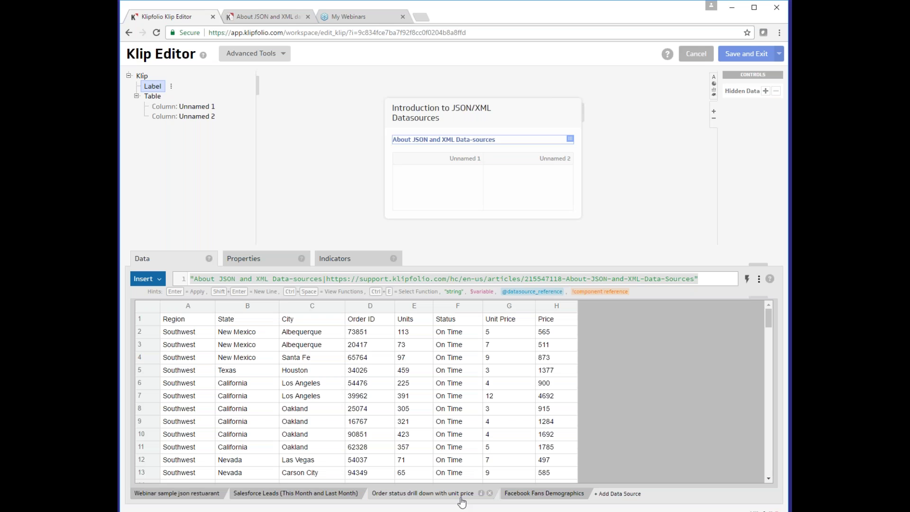
# Fill the Unnamed 1 column with column A's Region values
pyautogui.click(706, 279)
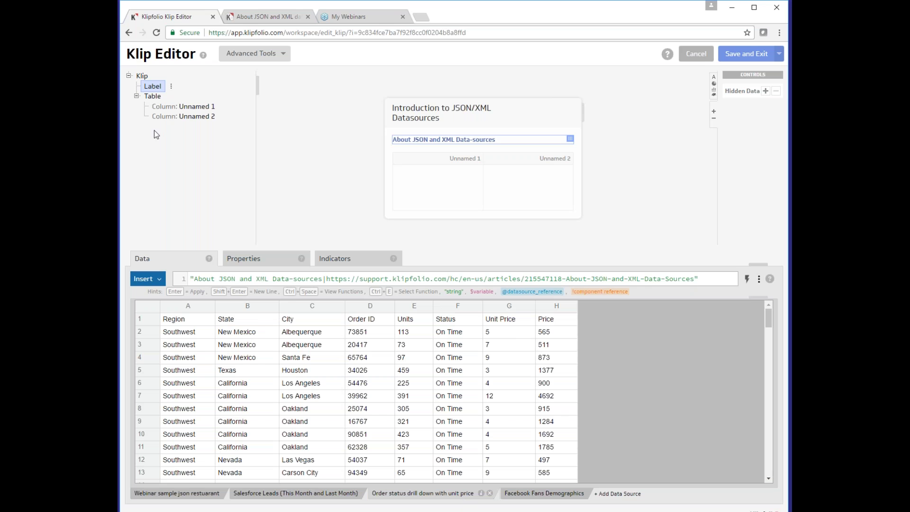
pyautogui.click(183, 106)
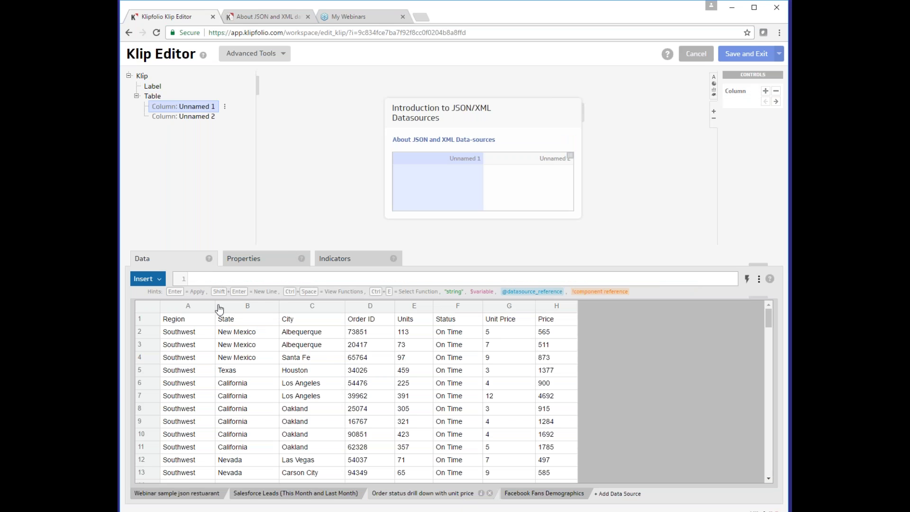
pyautogui.click(199, 307)
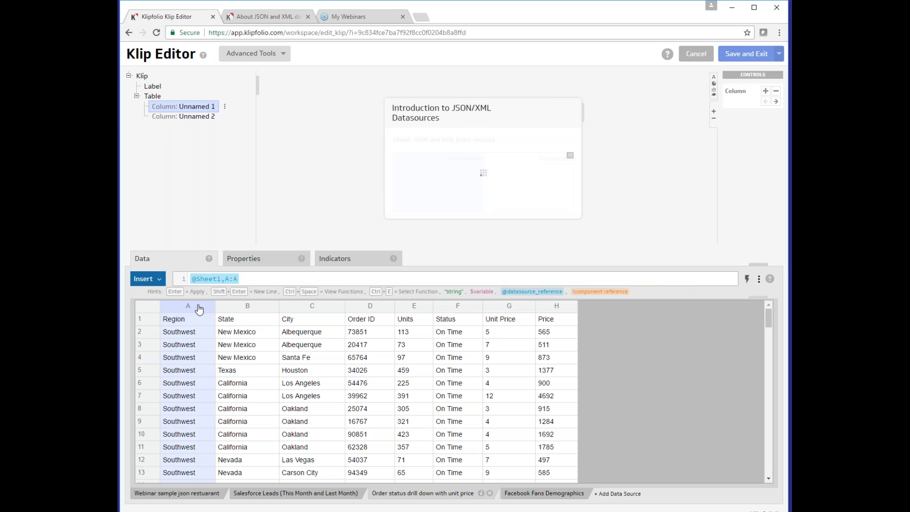
# Delete the column A reference from the Unnamed 1 formula, leaving it empty
pyautogui.click(254, 282)
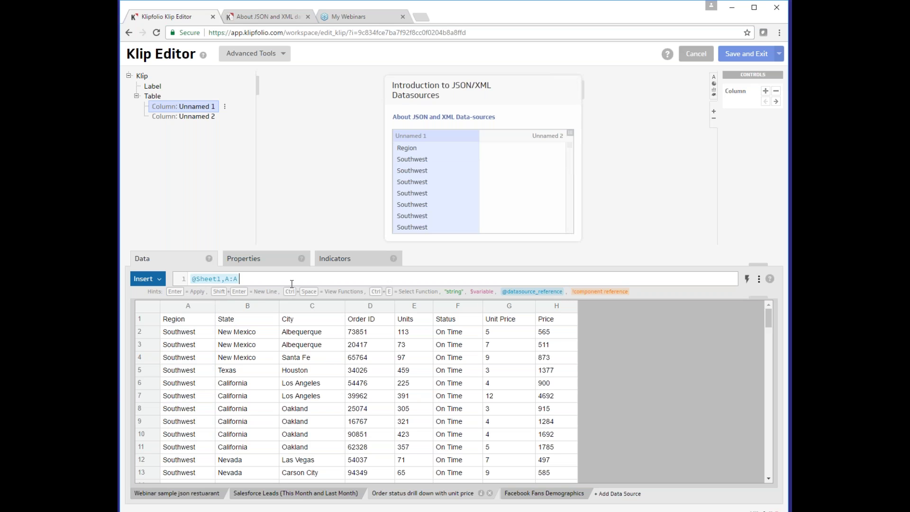
pyautogui.click(233, 280)
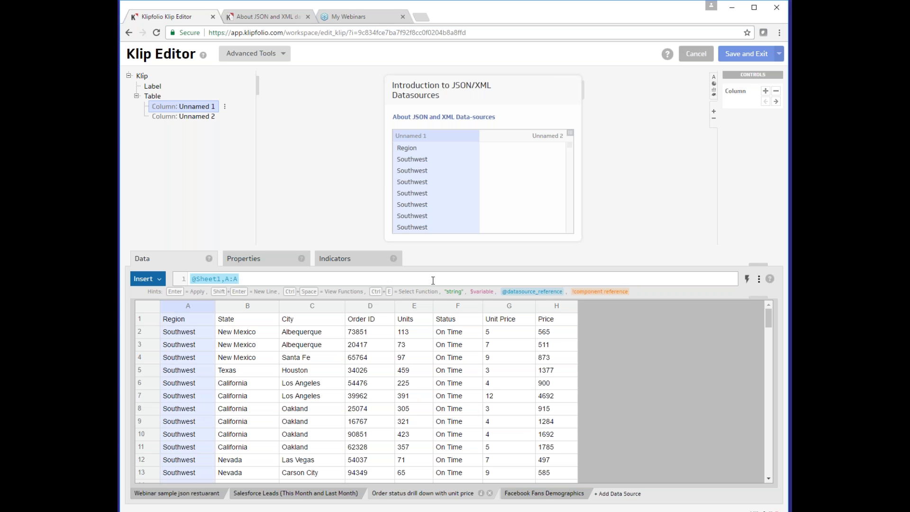
pyautogui.click(378, 283)
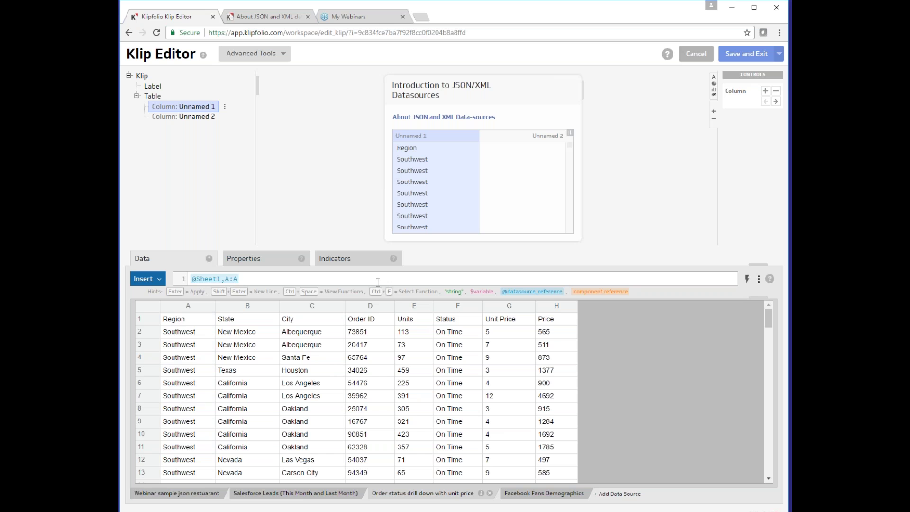
pyautogui.hotkey('ctrl', 'a')
pyautogui.press('BackSpace')
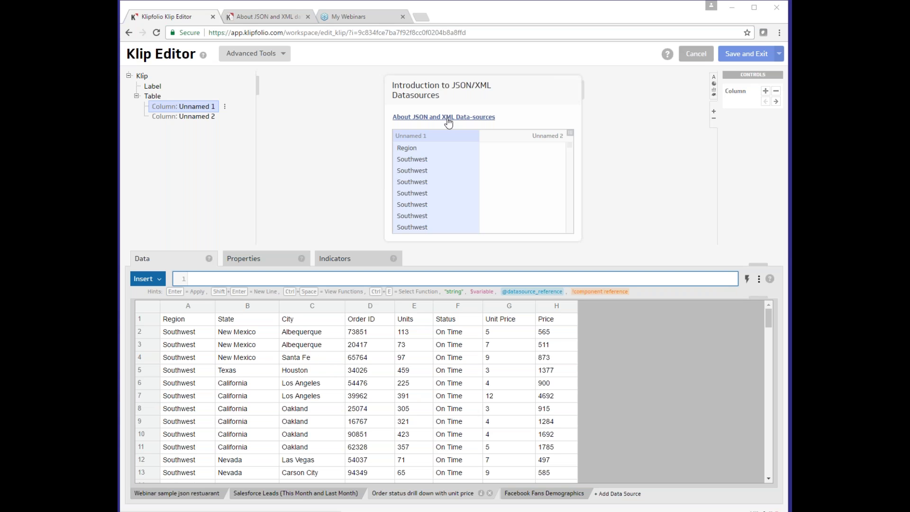
# Read down to the kf:element_at section of the JSON/XML help article, then go back to the Klip Editor
pyautogui.click(434, 119)
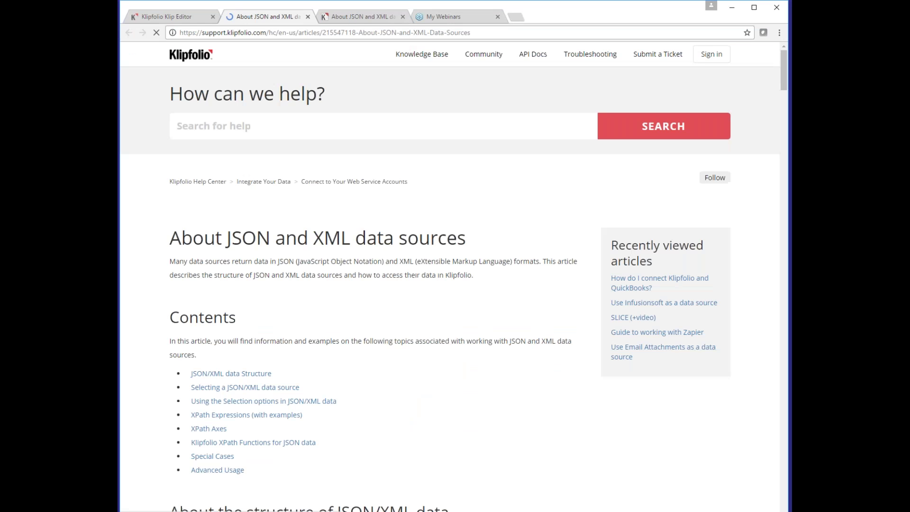
pyautogui.click(402, 17)
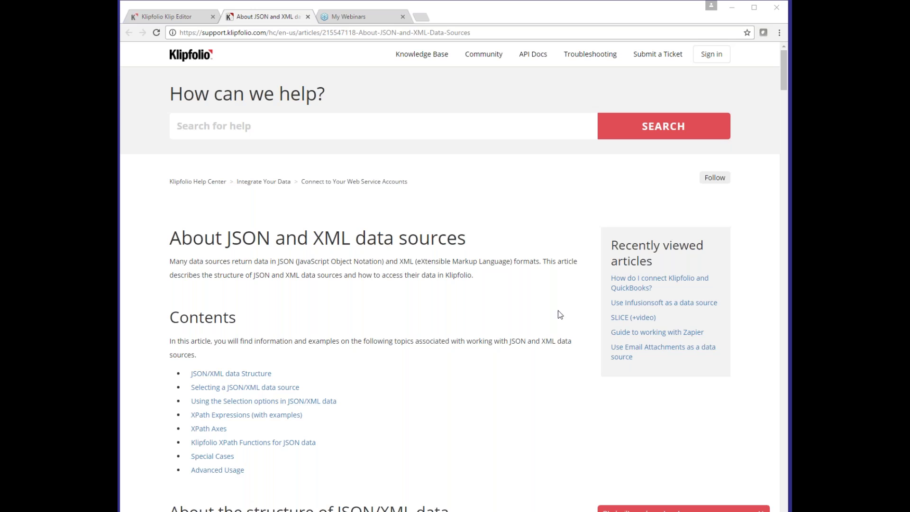
pyautogui.scroll(-2, 510, 311)
pyautogui.scroll(-1, 438, 311)
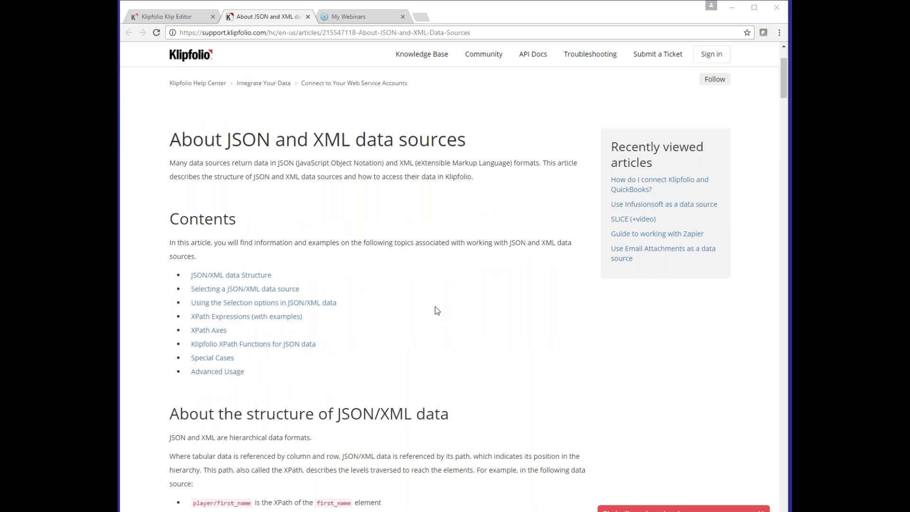
pyautogui.scroll(-3, 437, 311)
pyautogui.scroll(-2, 438, 310)
pyautogui.scroll(-5, 437, 310)
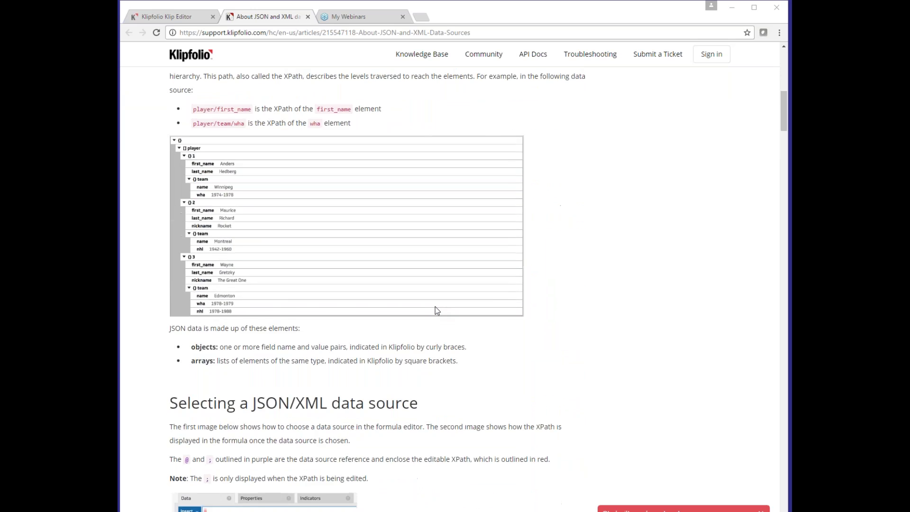
pyautogui.scroll(-6, 438, 310)
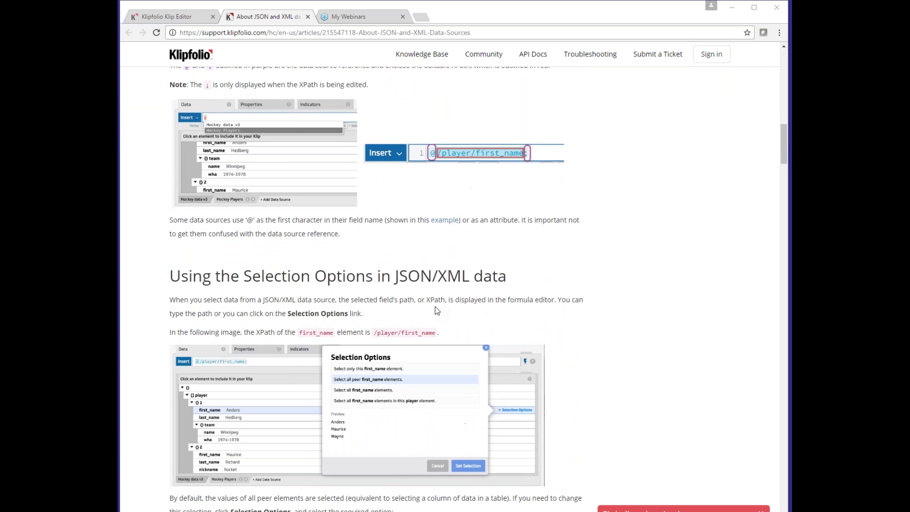
pyautogui.scroll(-6, 437, 311)
pyautogui.scroll(-7, 435, 306)
pyautogui.scroll(-20, 437, 310)
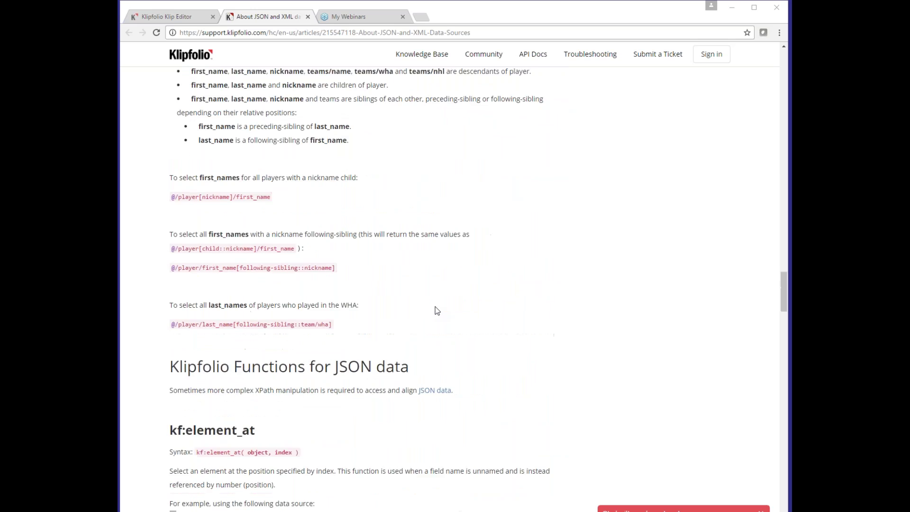
pyautogui.scroll(-6, 437, 310)
pyautogui.scroll(-1, 437, 311)
pyautogui.scroll(2, 437, 311)
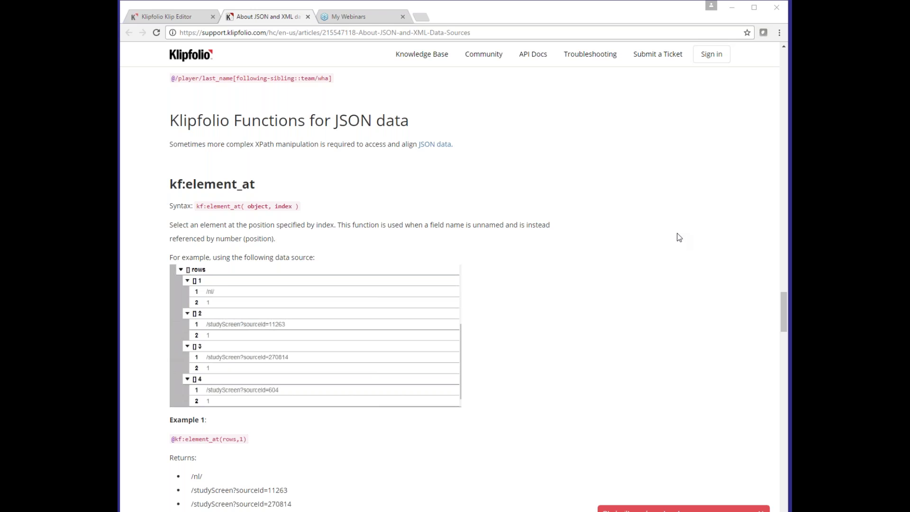
pyautogui.click(188, 18)
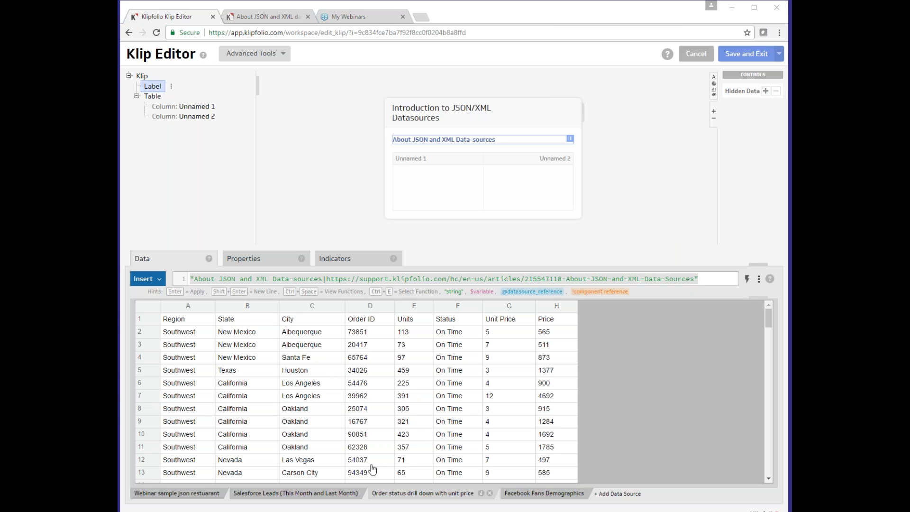
# Inspect the Salesforce Leads data source, expanding its records list
pyautogui.click(327, 494)
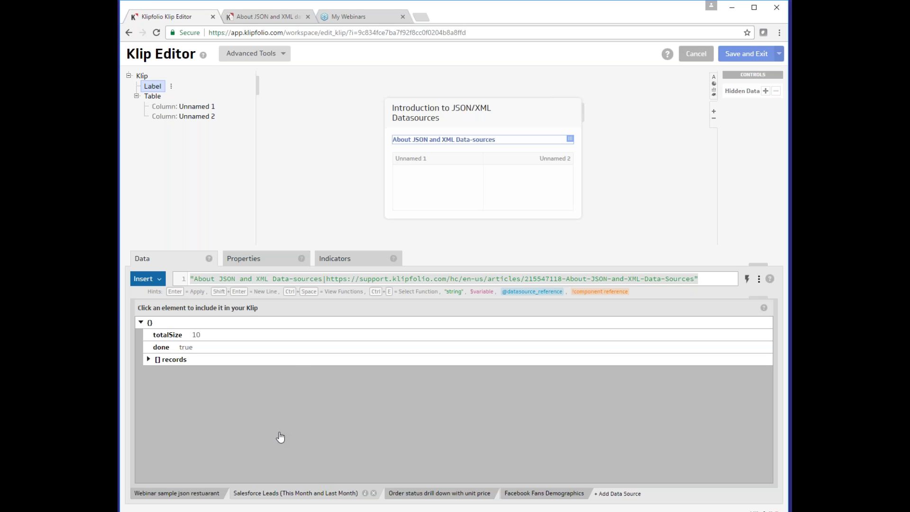
pyautogui.click(295, 361)
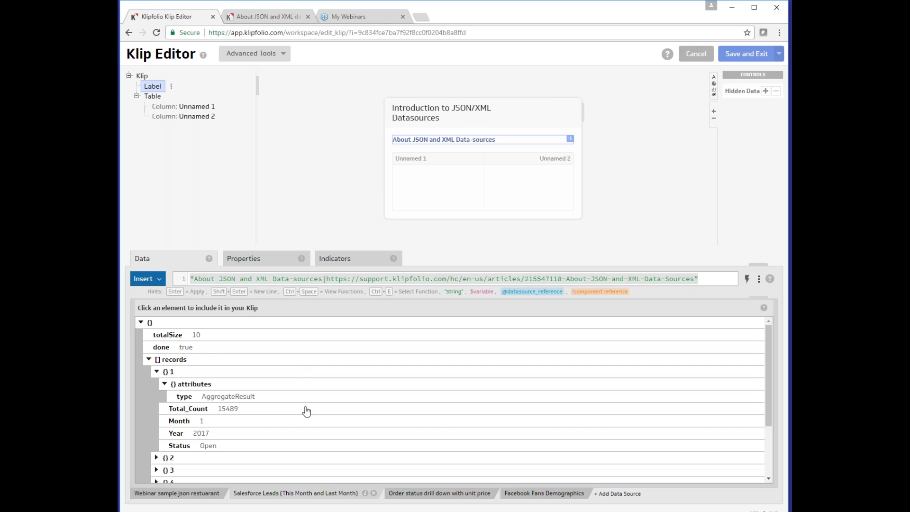
pyautogui.scroll(-3, 307, 412)
pyautogui.scroll(3, 191, 401)
# Expand the Facebook Fans Demographics values entries, then select Column: Unnamed 1
pyautogui.click(535, 498)
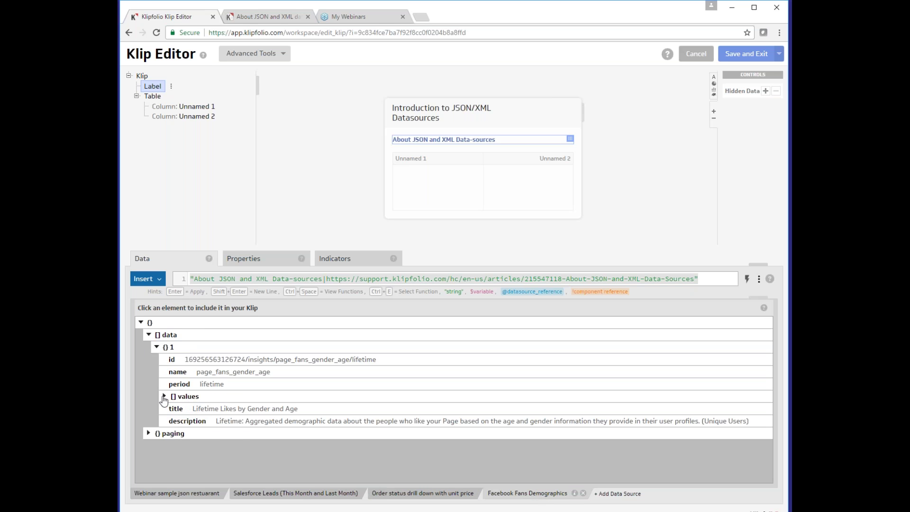
pyautogui.click(164, 396)
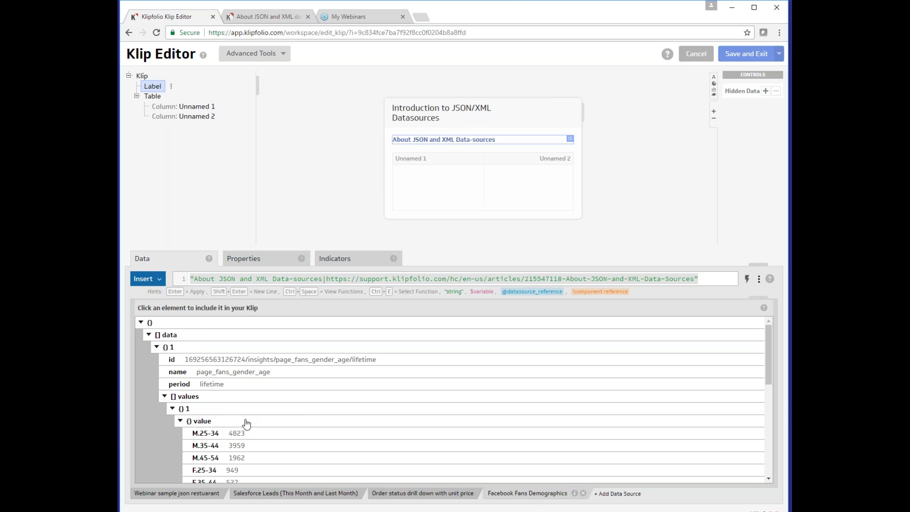
pyautogui.scroll(-3, 246, 418)
pyautogui.scroll(-5, 244, 414)
pyautogui.click(207, 429)
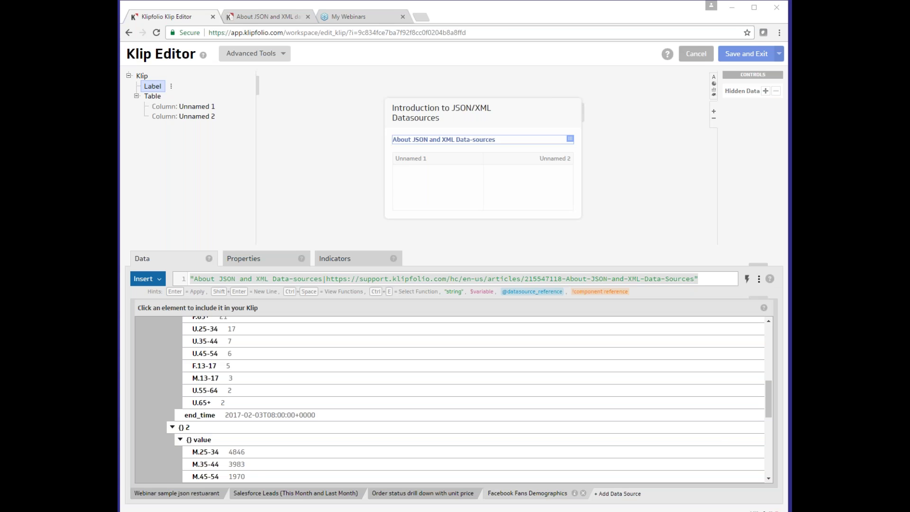
pyautogui.click(451, 195)
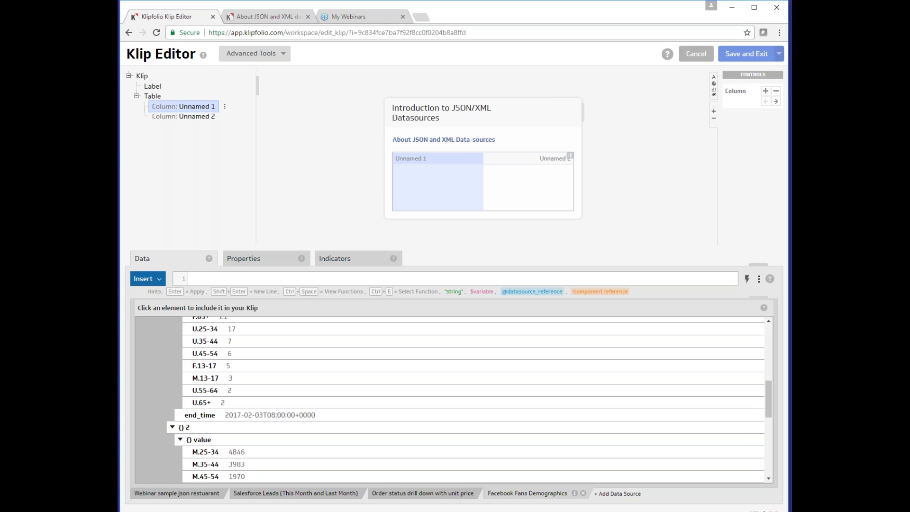
# From the restaurant JSON source, set the column to @/reservations/name (Mike, Joe, Tyrion)
pyautogui.click(173, 498)
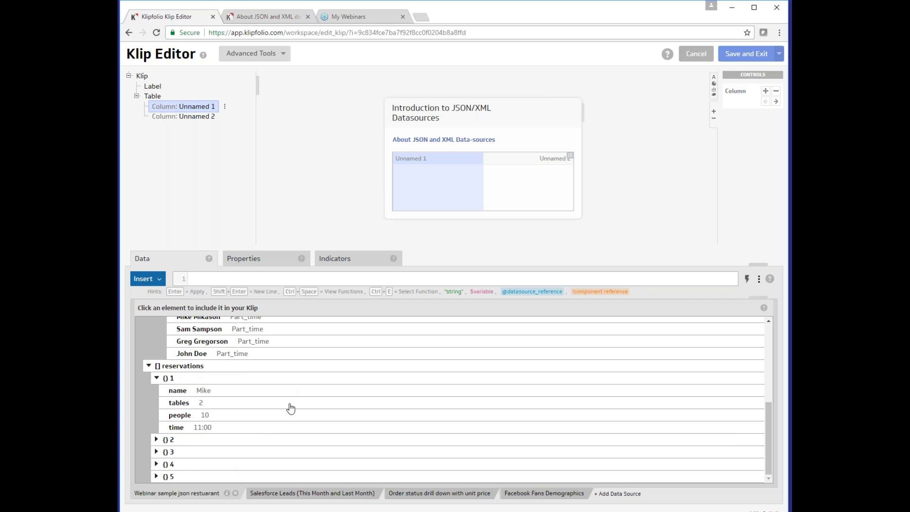
pyautogui.click(211, 405)
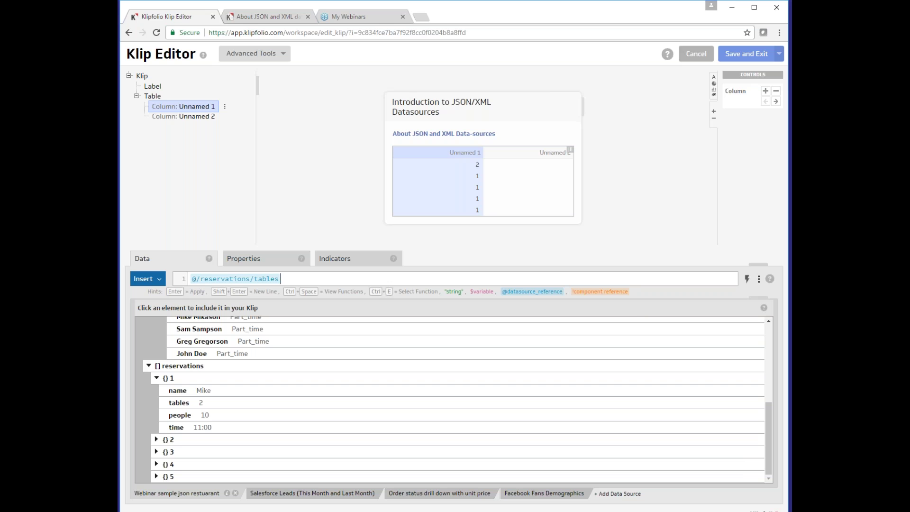
pyautogui.click(180, 403)
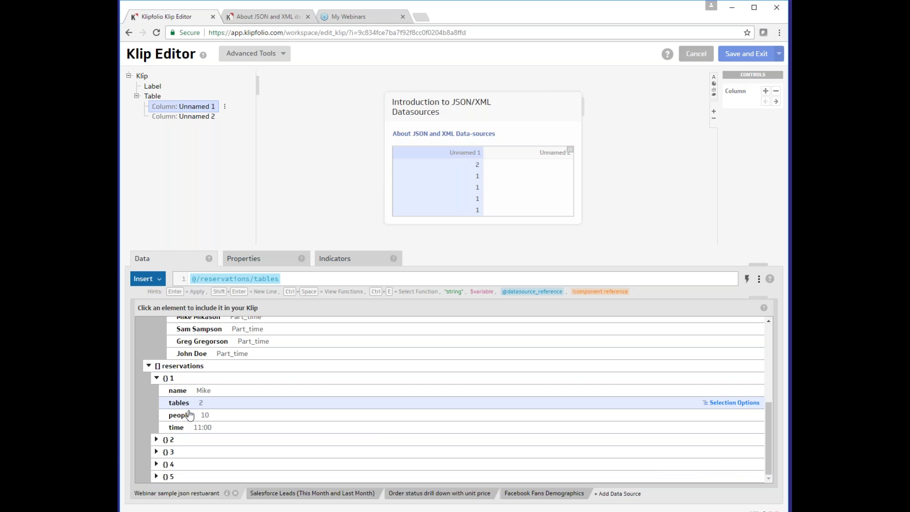
pyautogui.click(198, 391)
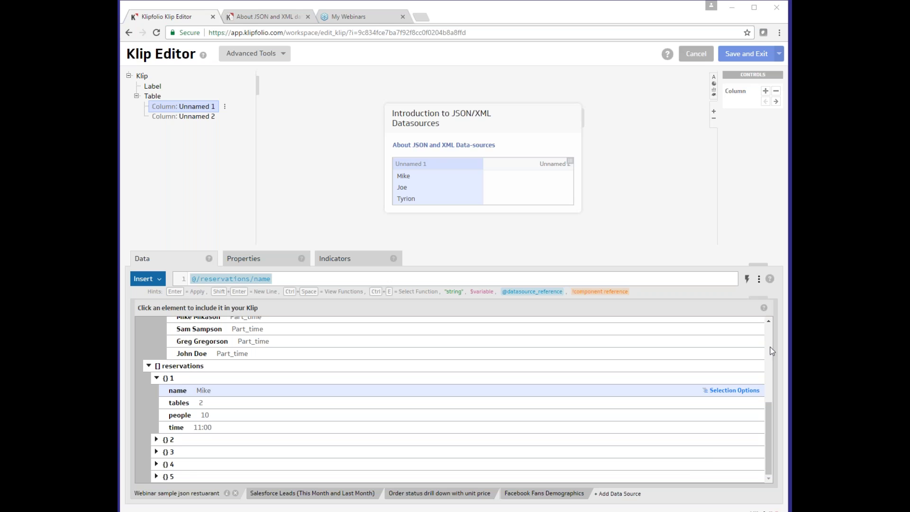
# Expand reservations 2–5 and set the column to @/reservations/time (11:00, 17:30, 19:15, 20:00)
pyautogui.click(180, 445)
pyautogui.scroll(-2, 189, 446)
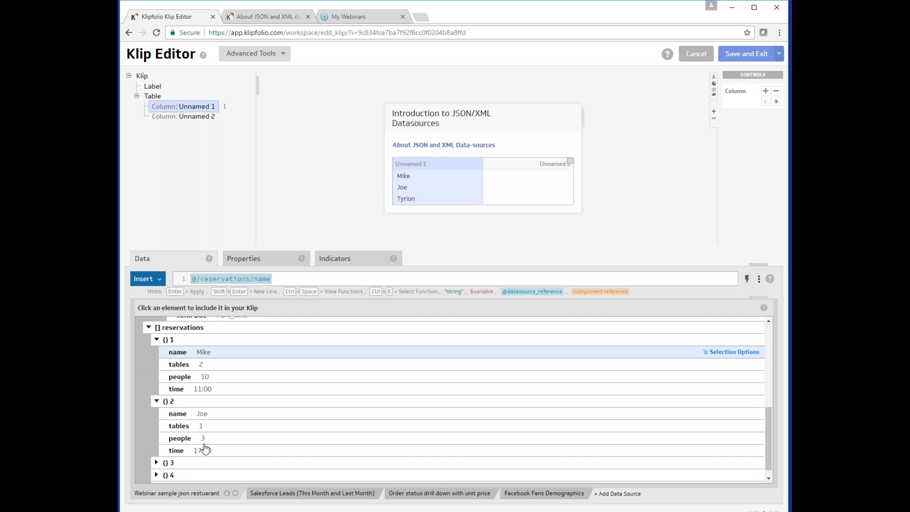
pyautogui.click(194, 451)
pyautogui.scroll(-1, 192, 458)
pyautogui.click(191, 463)
pyautogui.scroll(-2, 209, 455)
pyautogui.click(189, 478)
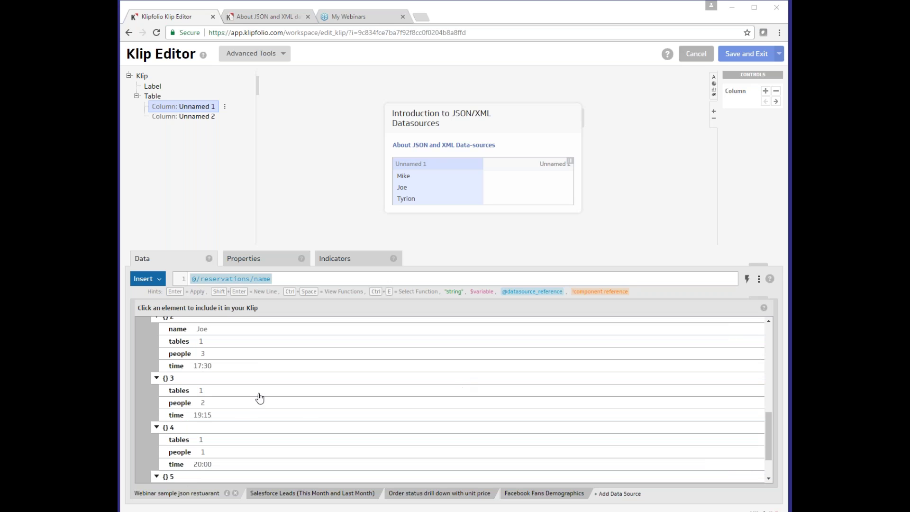
pyautogui.click(223, 416)
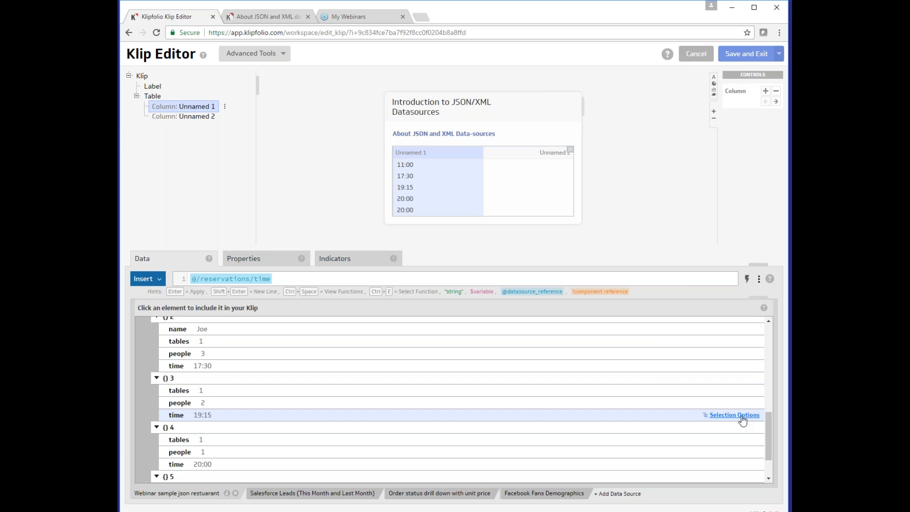
# Locate the time 11:00 element from the column formula and bring up its Selection Options
pyautogui.click(689, 281)
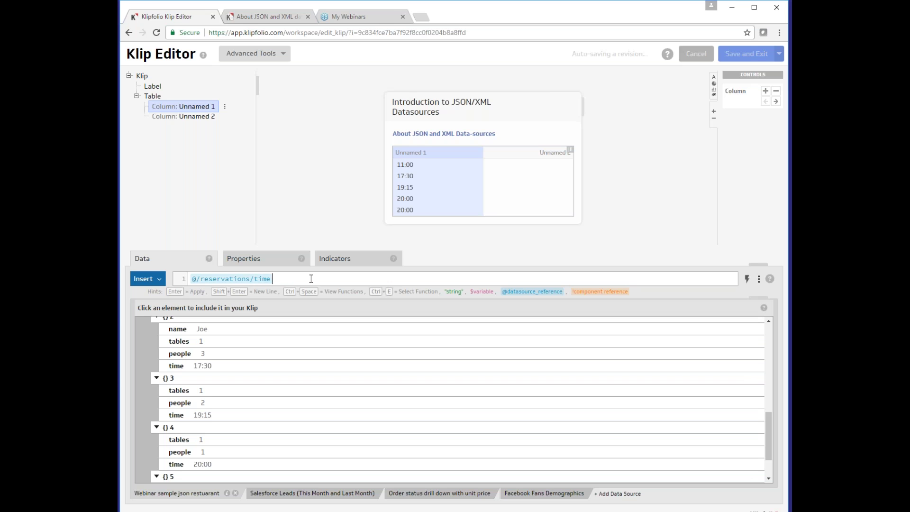
pyautogui.click(245, 284)
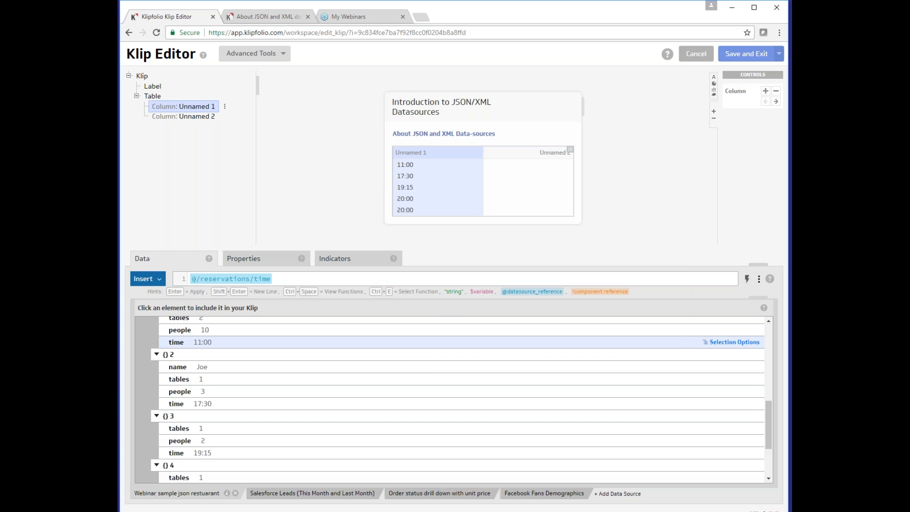
pyautogui.click(743, 343)
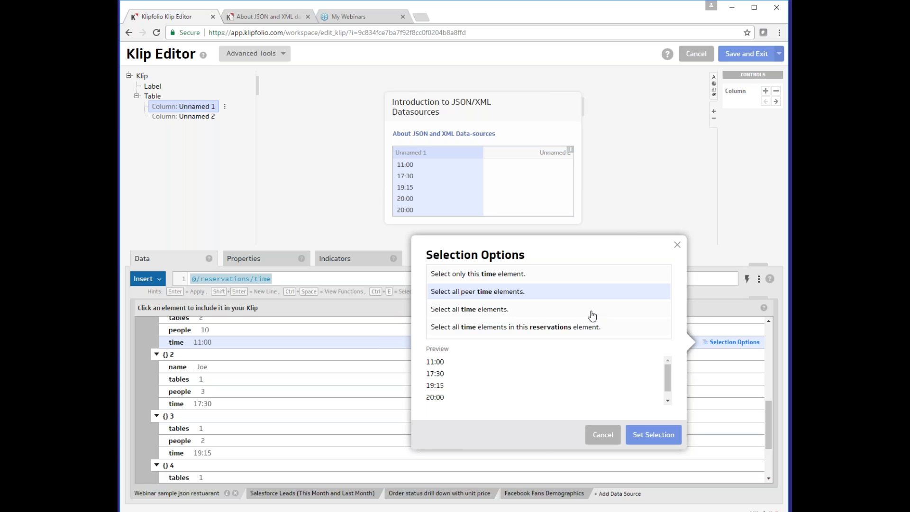
# Apply 'Select only this time element' so the column uses @/reservations[1]/time[1], showing 11:00
pyautogui.click(600, 281)
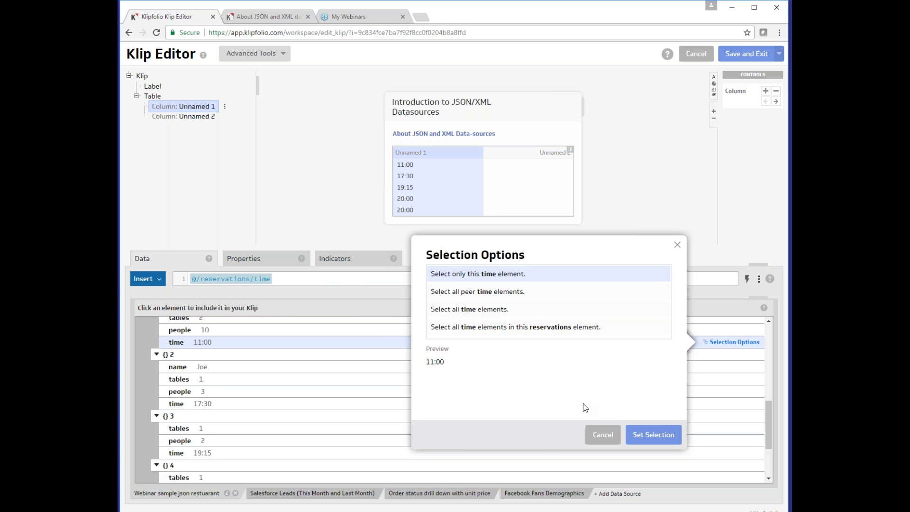
pyautogui.click(646, 435)
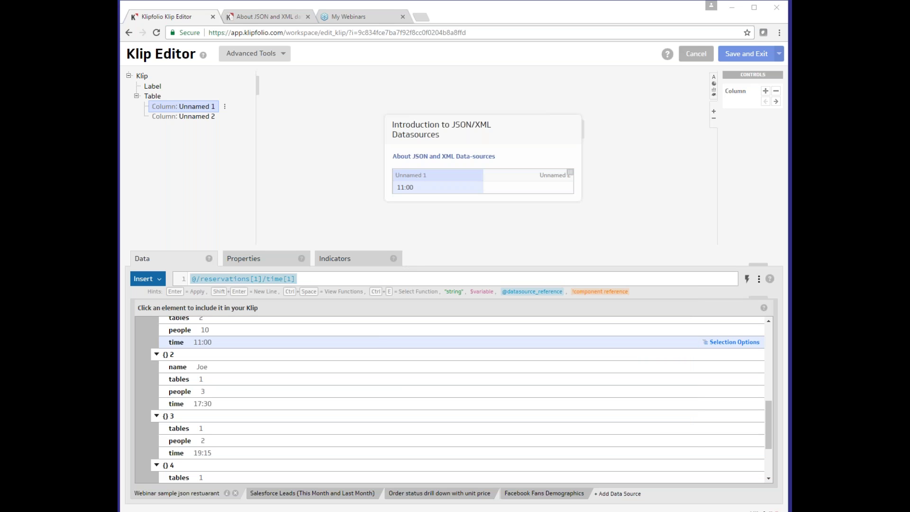
# Point the column at @/reservations/name again so it lists Mike, Joe and Tyrion
pyautogui.click(225, 371)
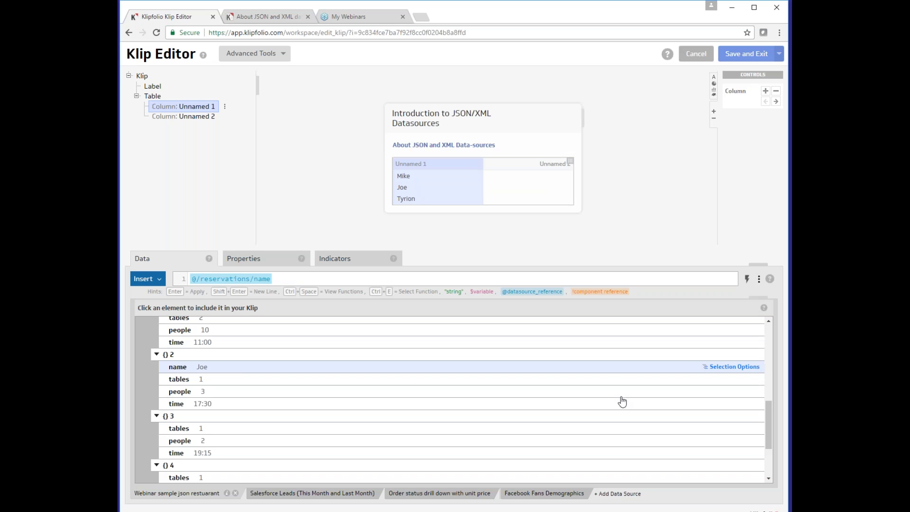
pyautogui.scroll(5, 622, 402)
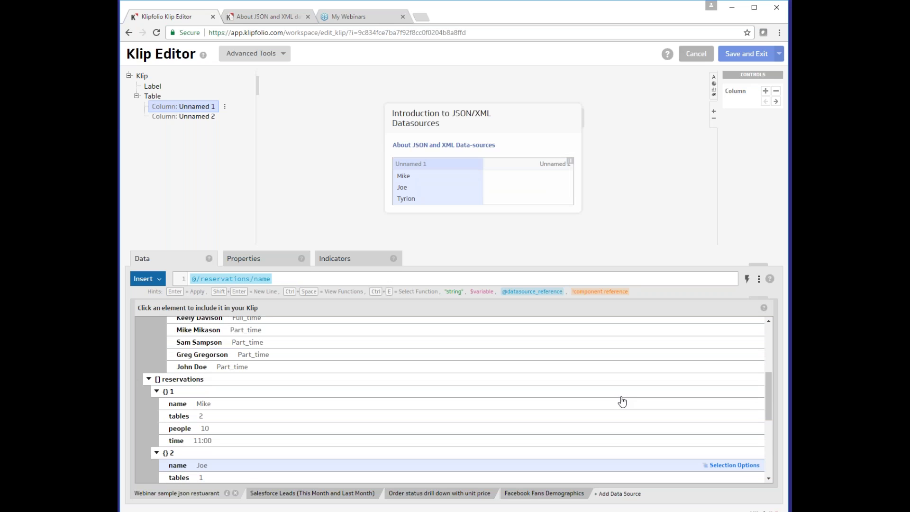
pyautogui.scroll(5, 623, 402)
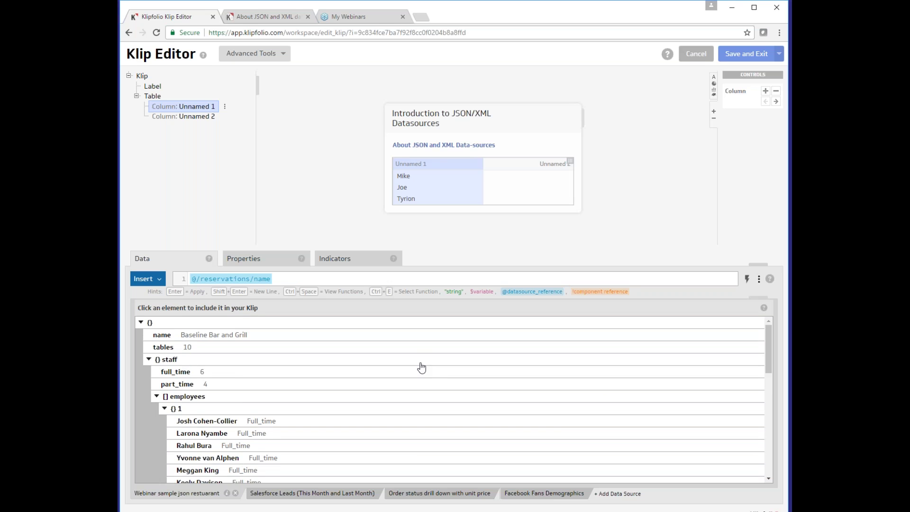
pyautogui.scroll(-10, 421, 367)
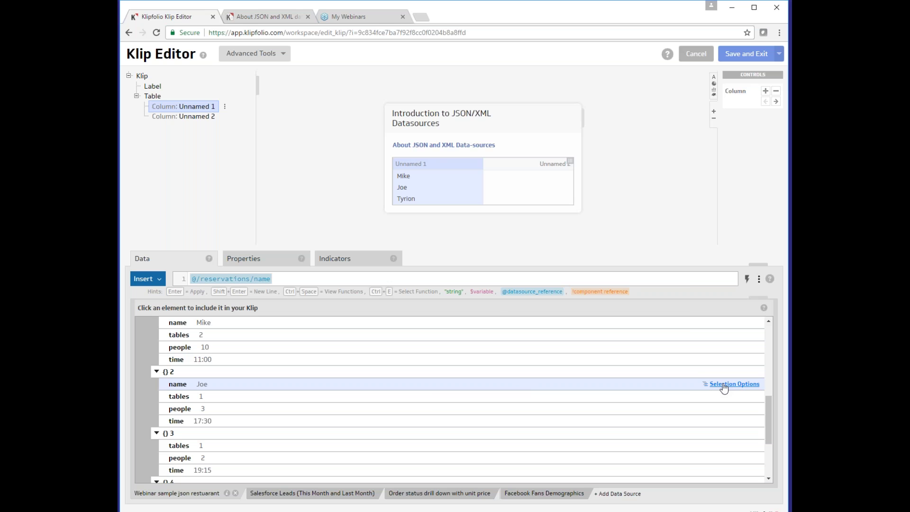
# Set Unnamed 1 to @//name, listing Baseline Bar and Grill, Mike, Joe and Tyrion
pyautogui.click(724, 385)
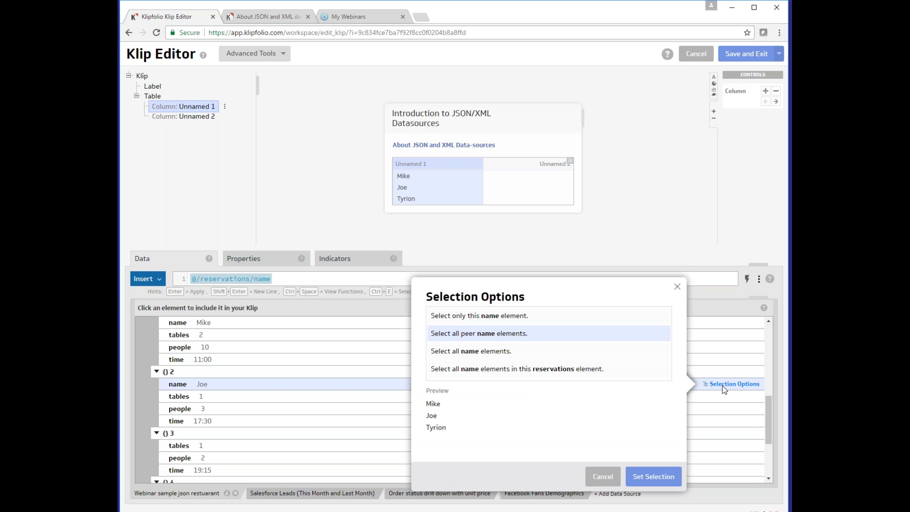
pyautogui.click(572, 356)
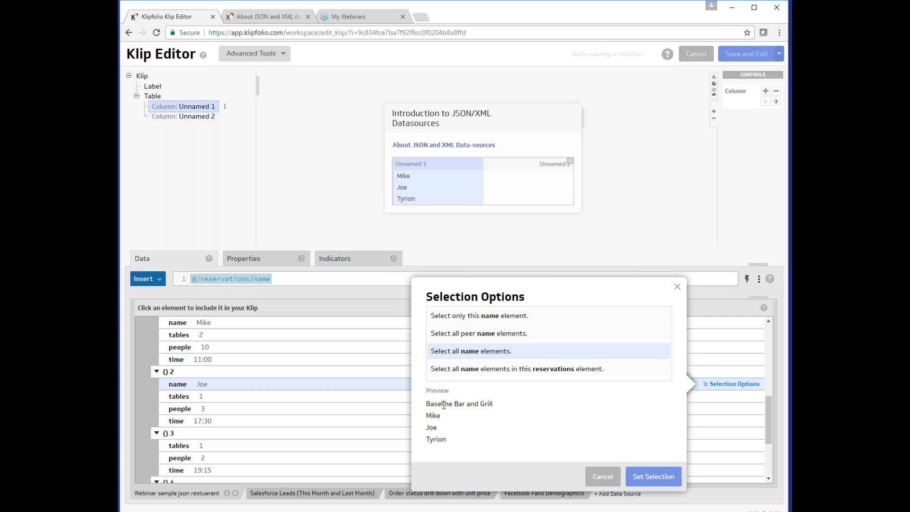
pyautogui.click(640, 476)
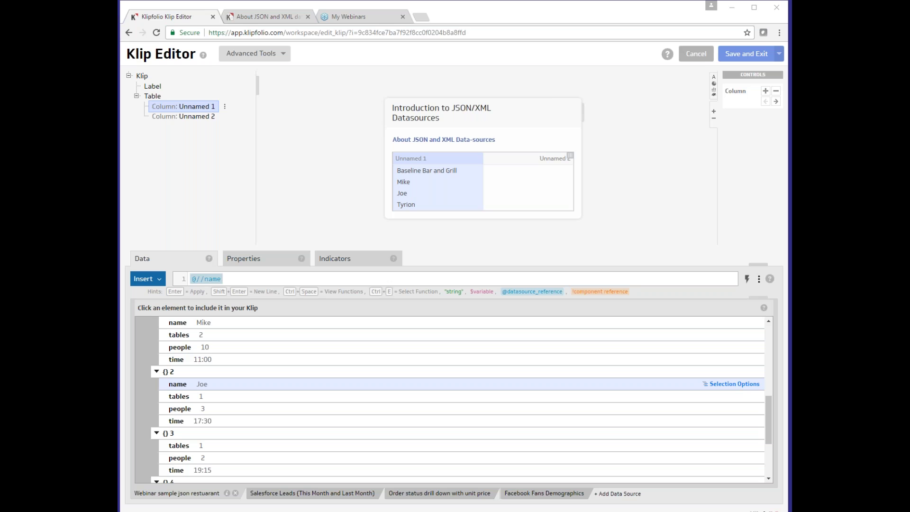
# In the @//name formula, remove stray characters and retype the @ to show the datasource list
pyautogui.click(211, 280)
pyautogui.write(';')
pyautogui.write('32')
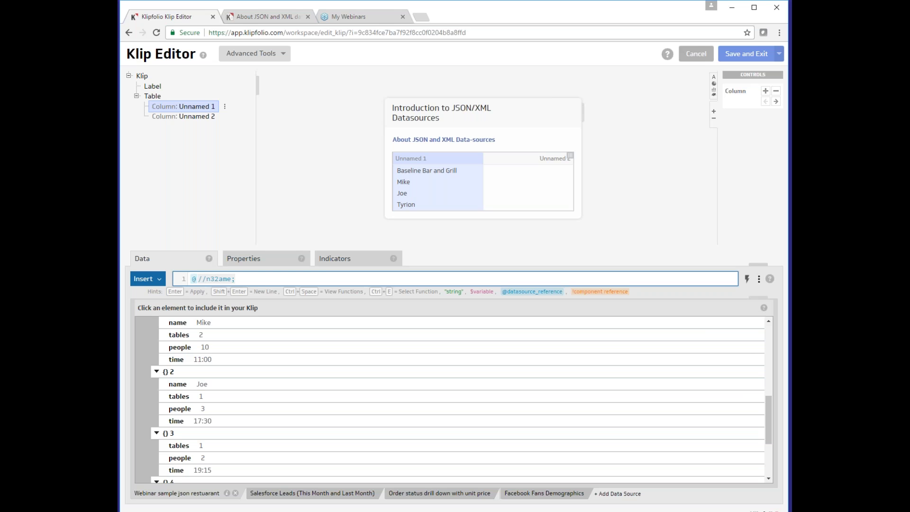
pyautogui.press('BackSpace')
pyautogui.press('BackSpace')
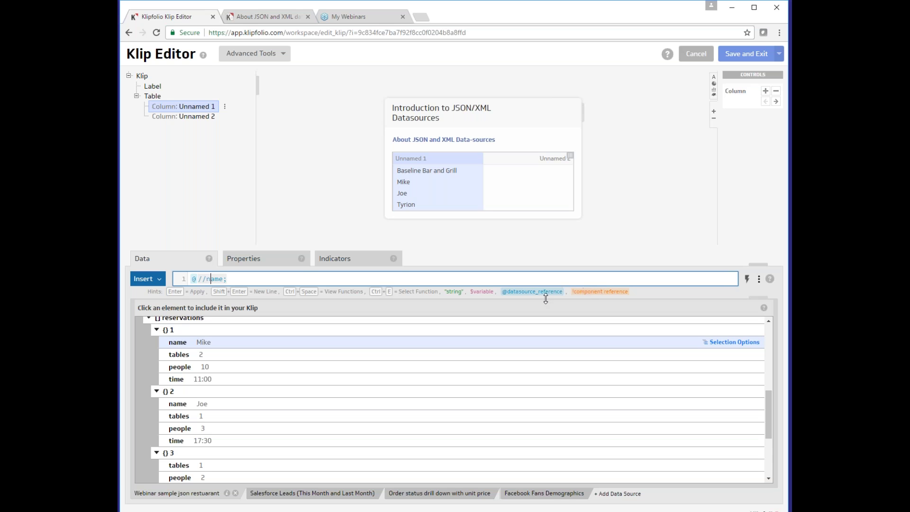
pyautogui.click(247, 279)
pyautogui.click(205, 279)
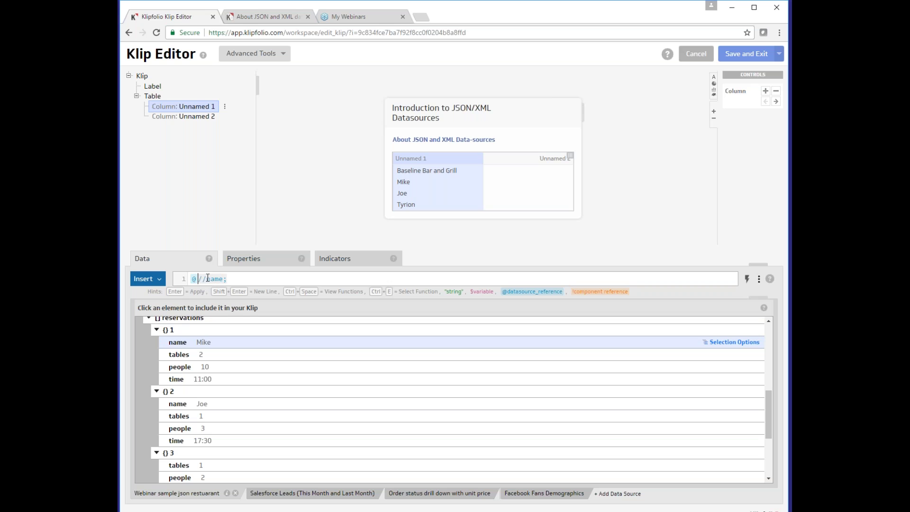
pyautogui.press('BackSpace')
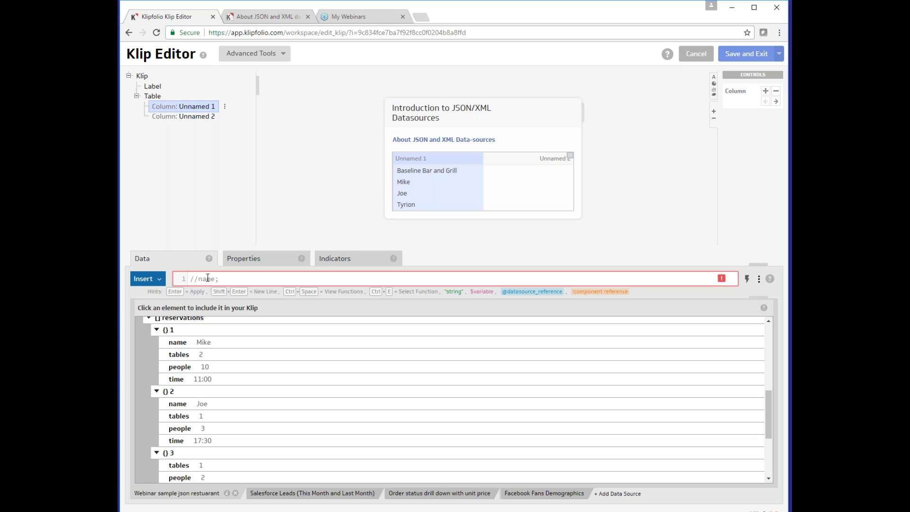
pyautogui.write('@')
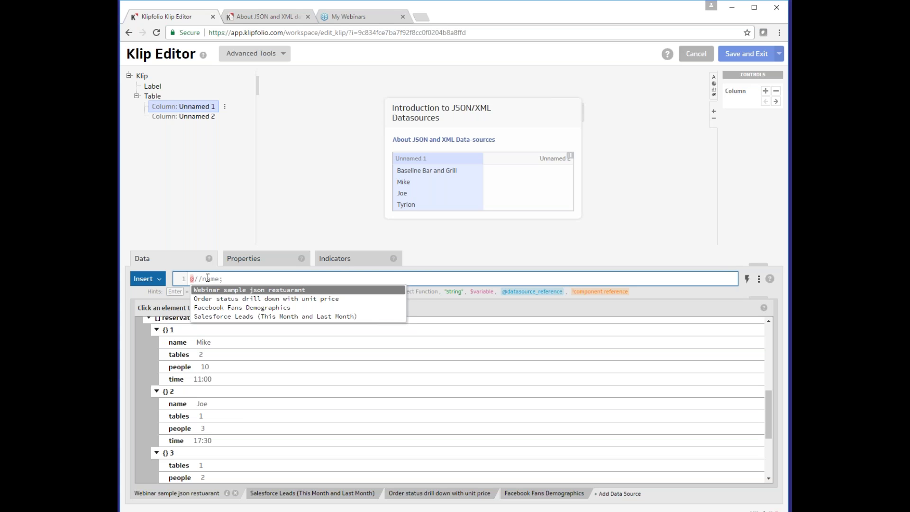
# Choose Facebook Fans Demographics from the autocomplete and trim the reference path back to //name
pyautogui.press('Down')
pyautogui.press('Down')
pyautogui.press('Return')
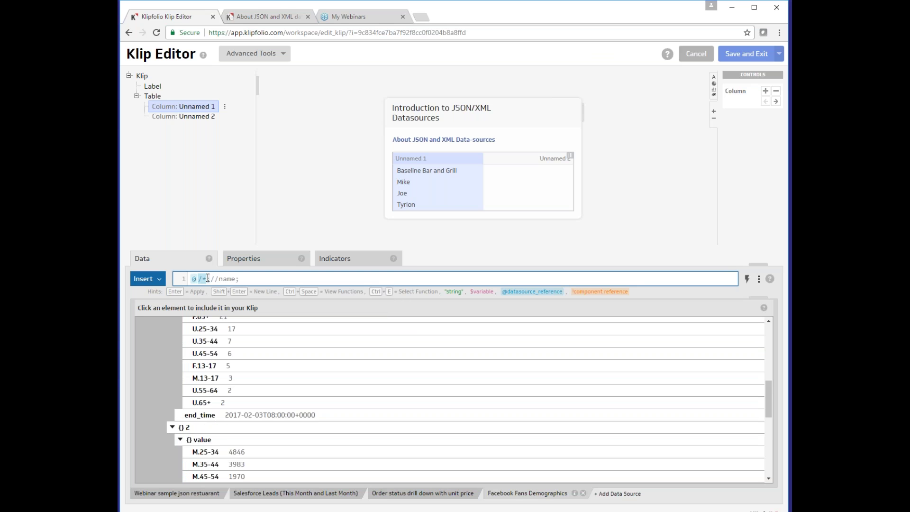
pyautogui.press('BackSpace')
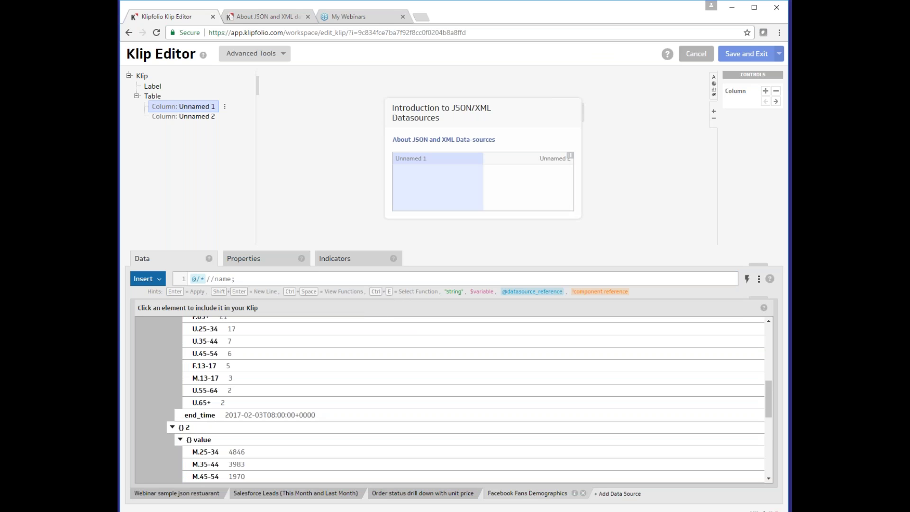
pyautogui.write(';')
pyautogui.press('Left')
pyautogui.press('BackSpace')
pyautogui.press('BackSpace')
pyautogui.press('Delete')
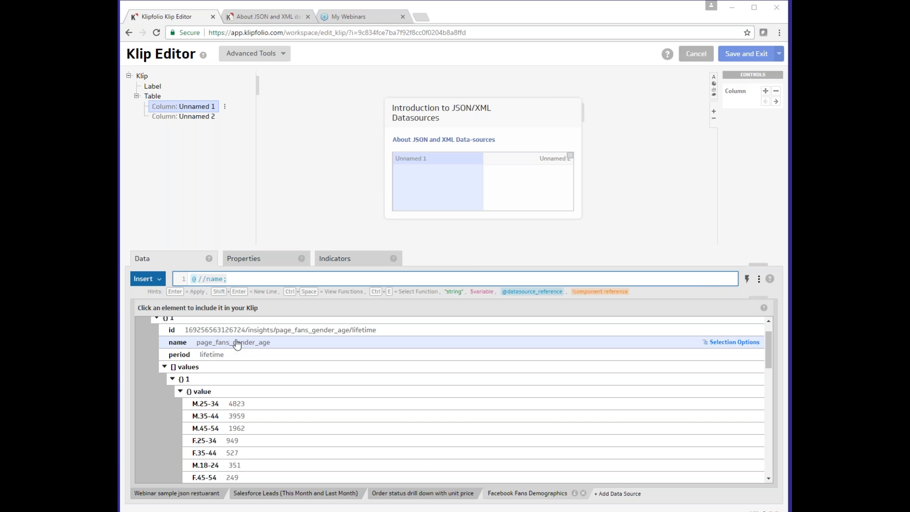
# Test @//name, then clear the formula and switch back to the Webinar sample json restuarant source
pyautogui.click(183, 495)
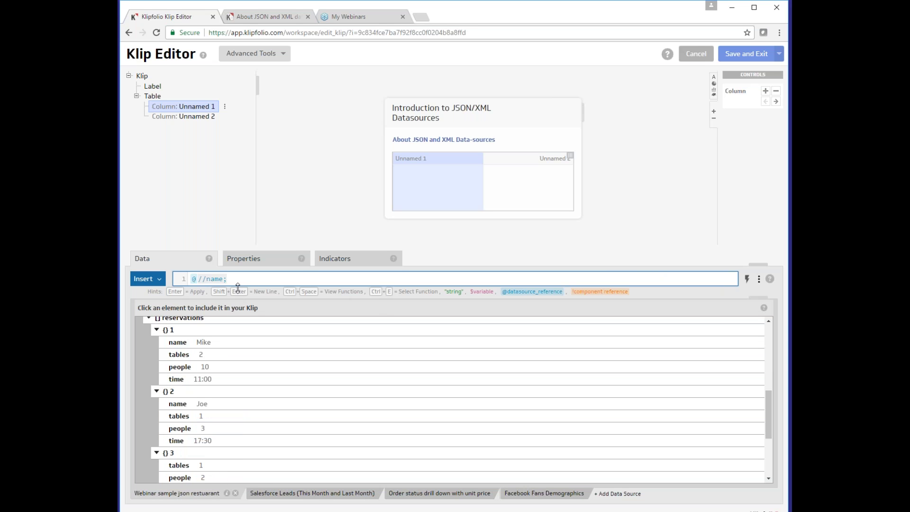
pyautogui.press('Return')
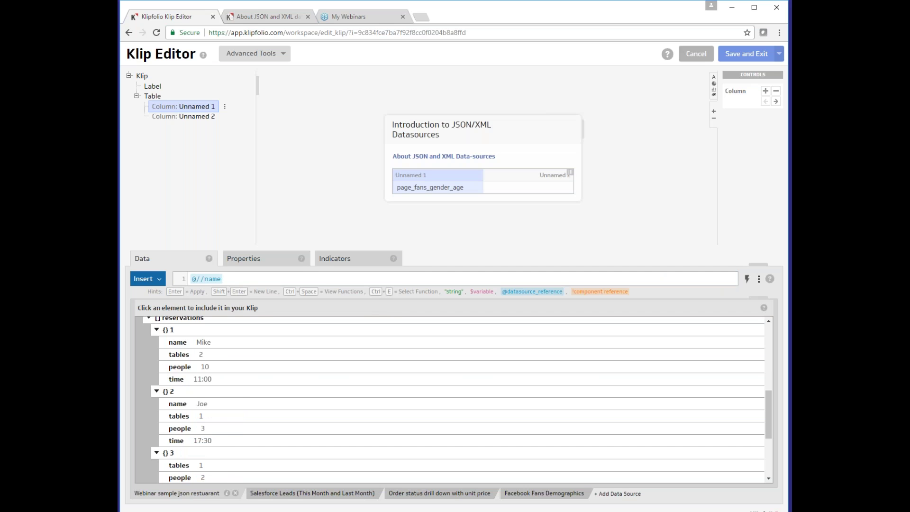
pyautogui.click(207, 278)
pyautogui.press('BackSpace')
pyautogui.press('Return')
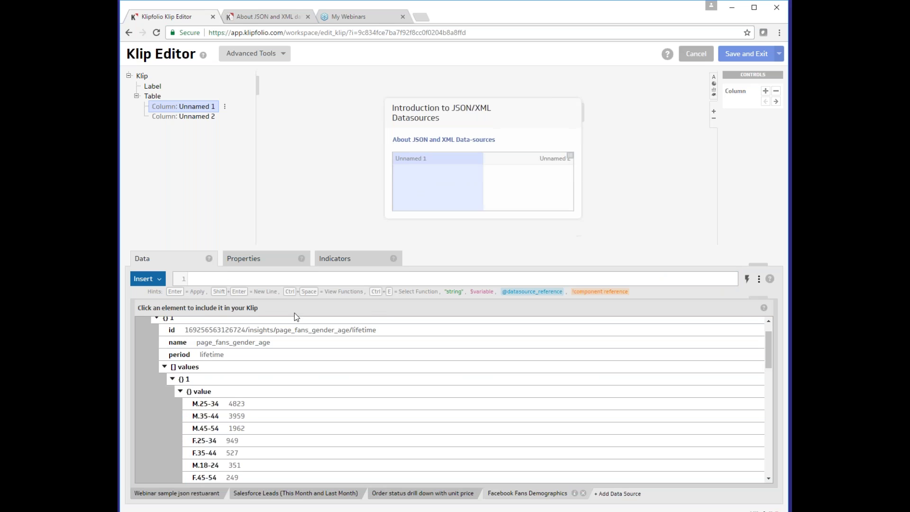
pyautogui.click(173, 493)
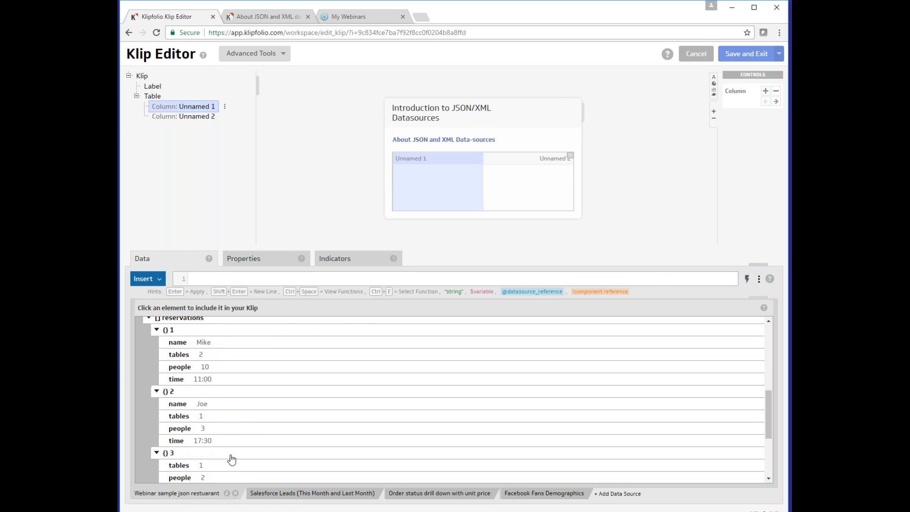
# Insert @/reservations/people from the data tree, then add [] after reservations
pyautogui.click(203, 428)
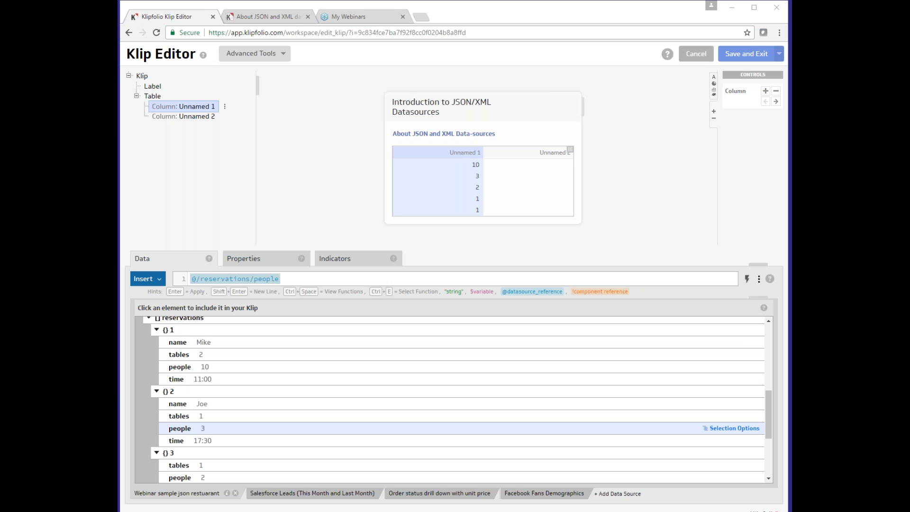
pyautogui.click(253, 280)
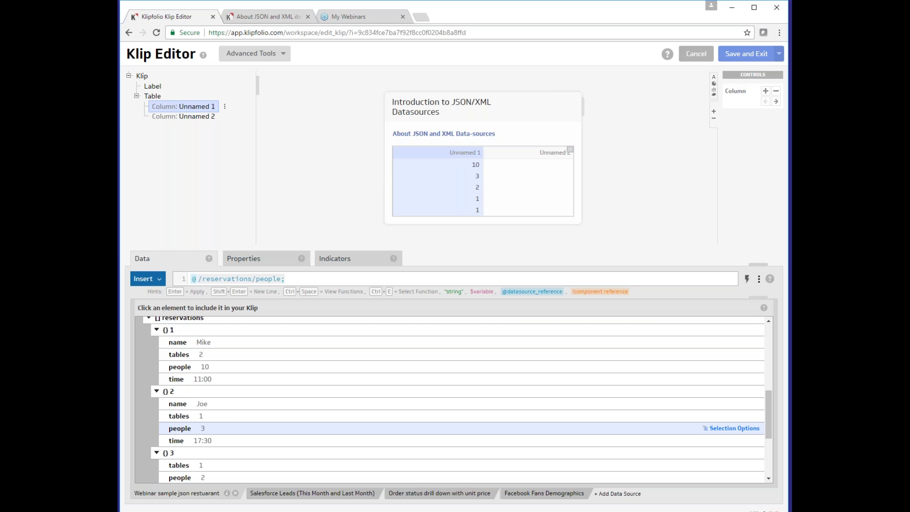
pyautogui.write('[]')
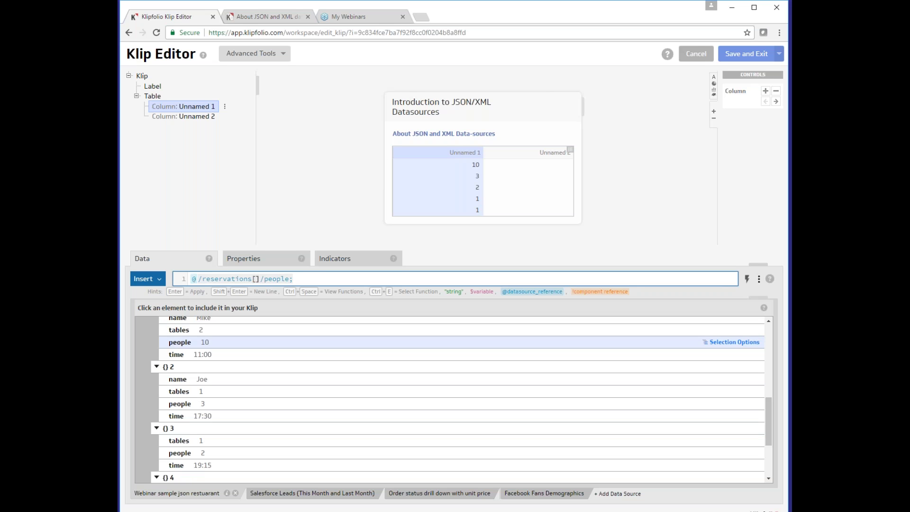
# Apply @/reservations[2]/people so the column shows only the second party size, 3
pyautogui.write('2')
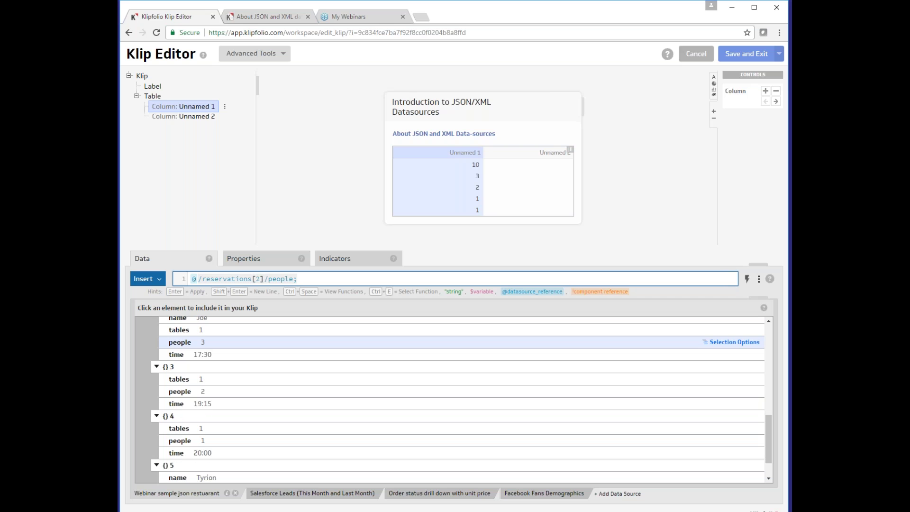
pyautogui.press('Return')
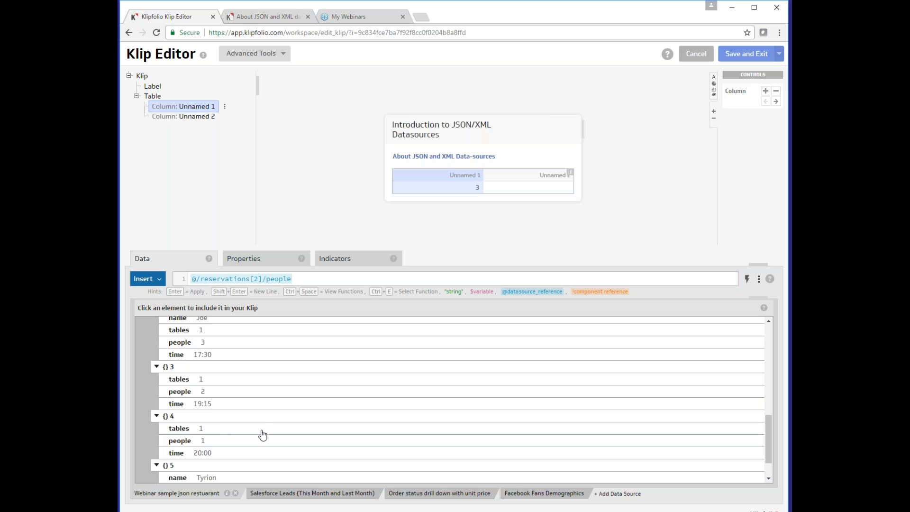
pyautogui.scroll(2, 266, 434)
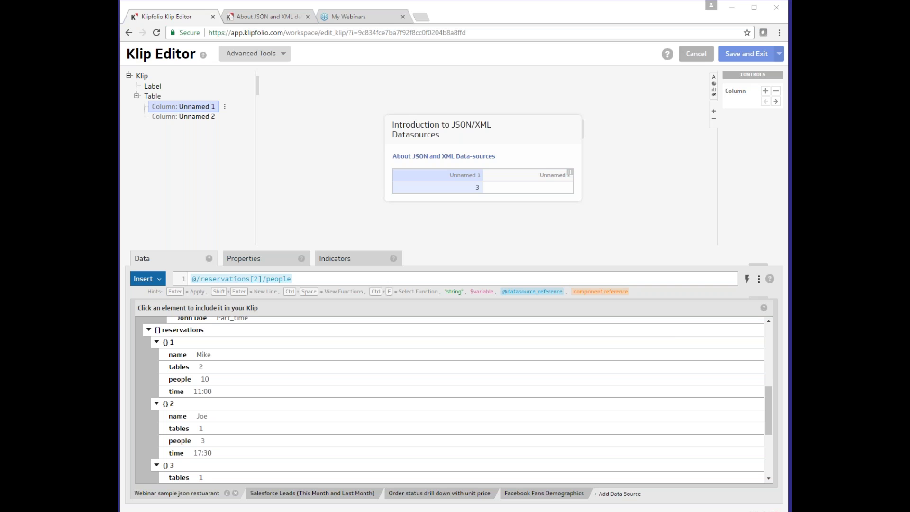
# Try adding an index [1], then [2], after people, then remove it again
pyautogui.click(291, 281)
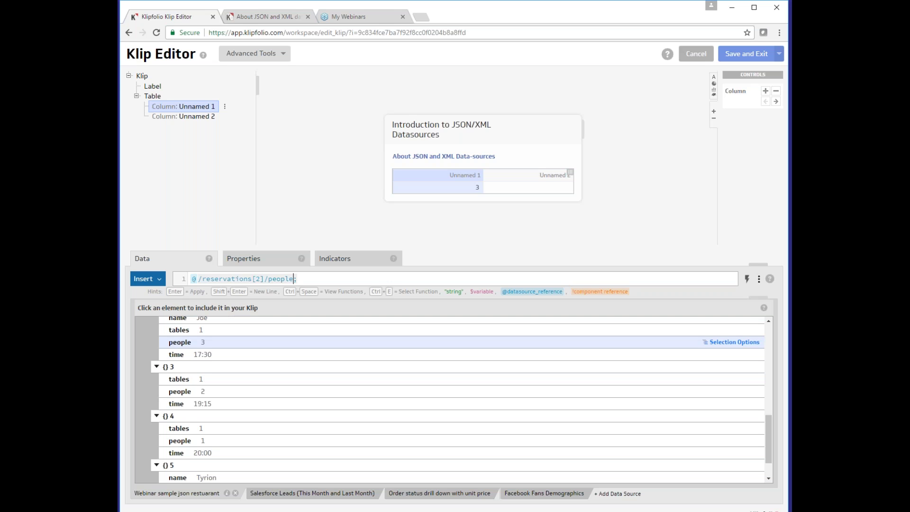
pyautogui.write('[1]')
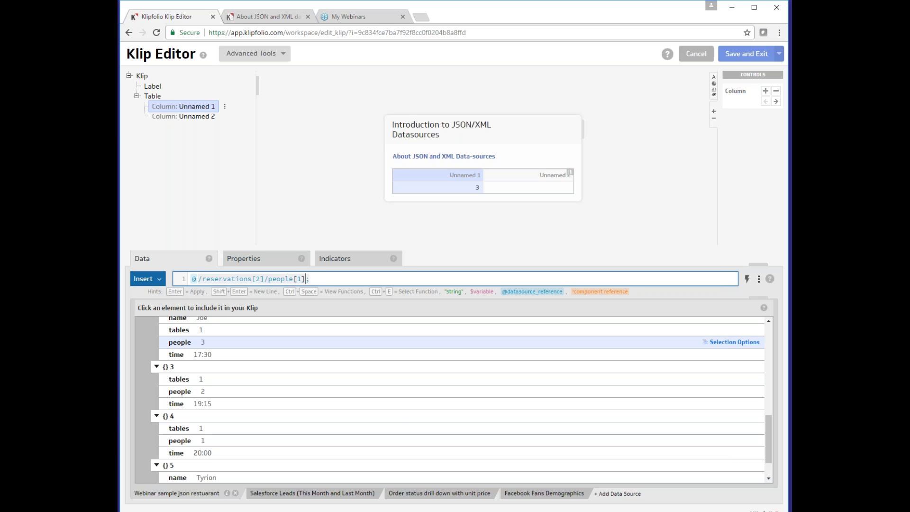
pyautogui.click(301, 279)
pyautogui.press('BackSpace')
pyautogui.write('2')
pyautogui.press('Delete')
pyautogui.press('BackSpace')
pyautogui.press('BackSpace')
pyautogui.press('BackSpace')
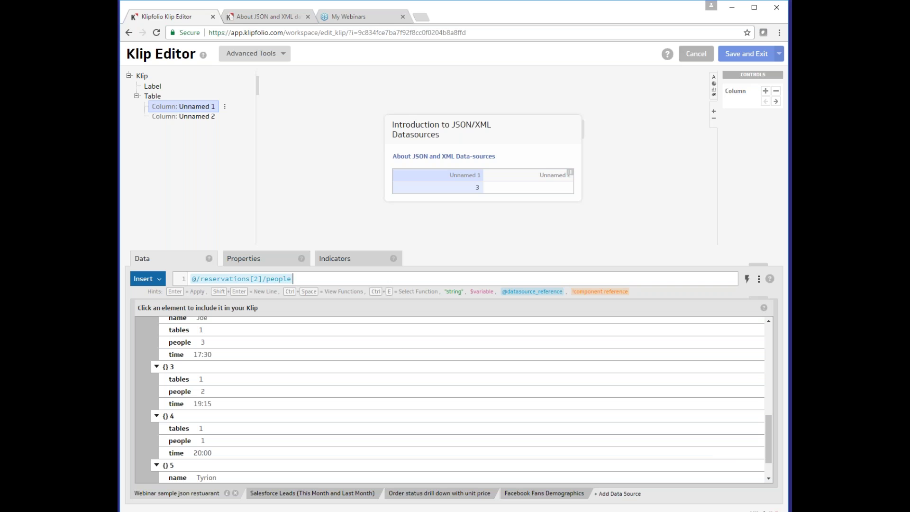
# Replace people with * to test @/reservations[2]/*, listing all fields of reservation 2
pyautogui.click(264, 281)
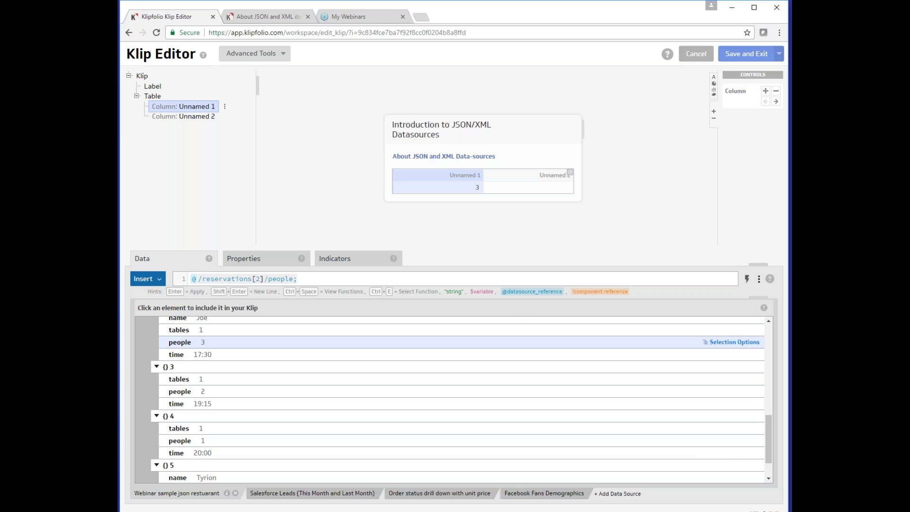
pyautogui.click(269, 280)
pyautogui.press('Delete')
pyautogui.press('Delete')
pyautogui.press('Delete')
pyautogui.press('Delete')
pyautogui.press('Delete')
pyautogui.press('Delete')
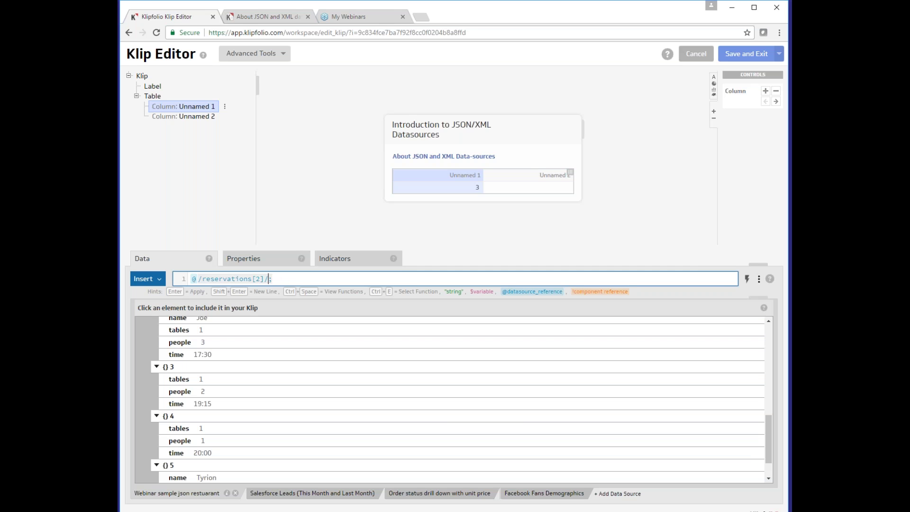
pyautogui.write('*')
pyautogui.press('Return')
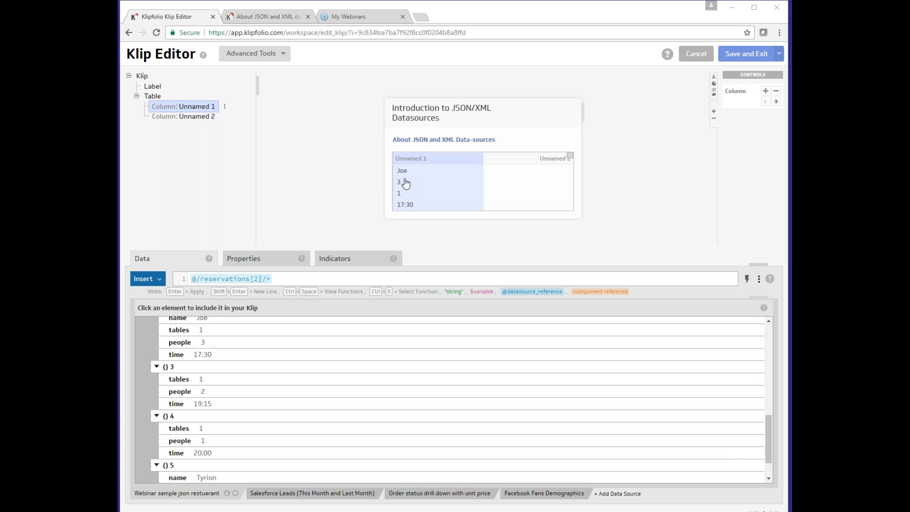
pyautogui.scroll(2, 233, 377)
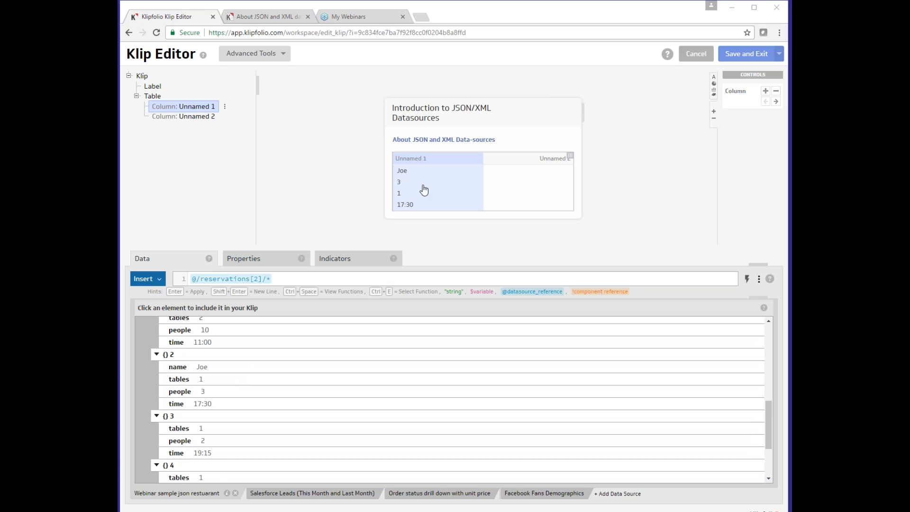
pyautogui.scroll(2, 286, 380)
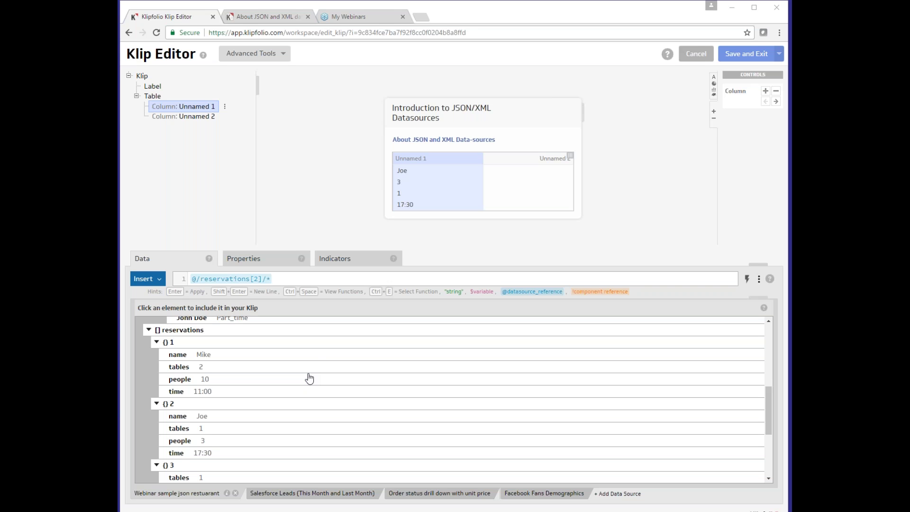
# Clear the formula, then fill Unnamed 1 with reservation names and Unnamed 2 with people counts
pyautogui.click(354, 279)
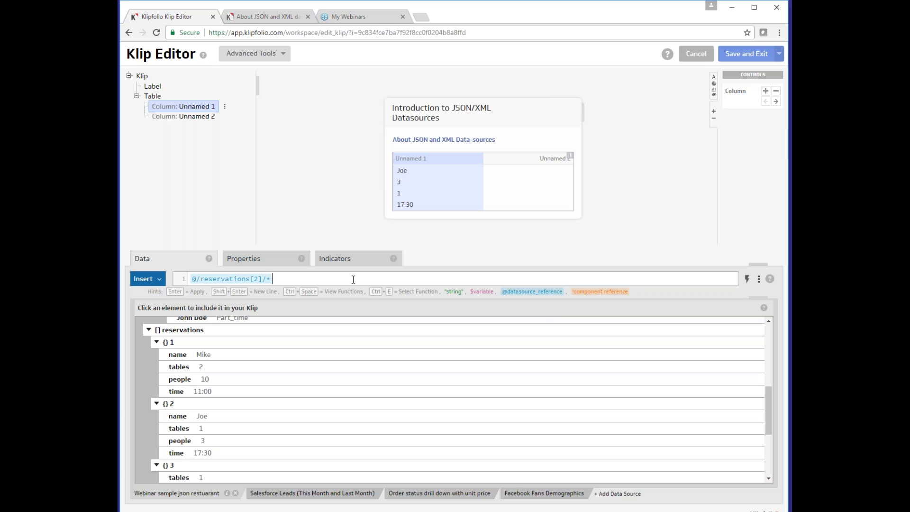
pyautogui.hotkey('ctrl', 'a')
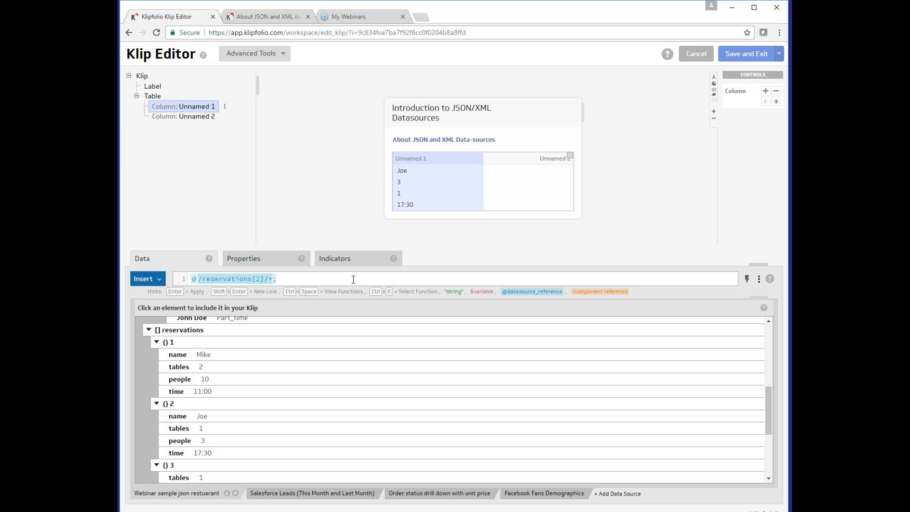
pyautogui.press('BackSpace')
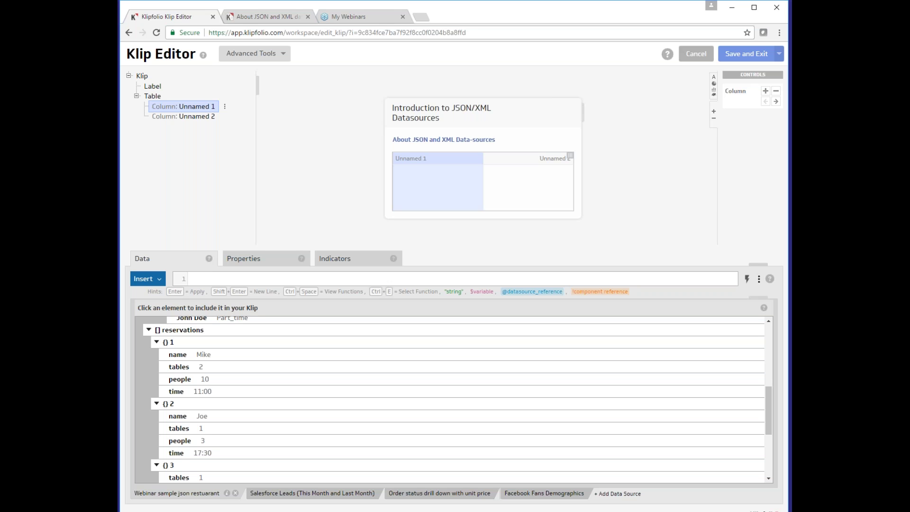
pyautogui.click(451, 194)
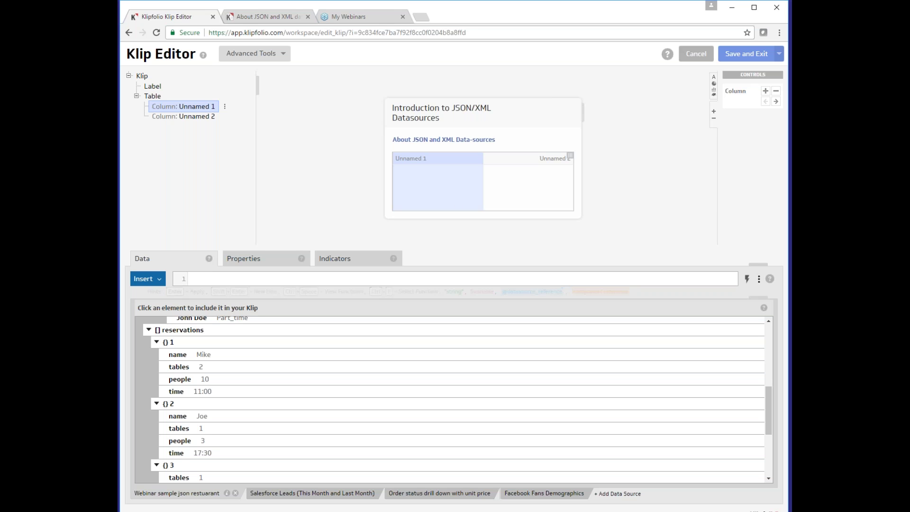
pyautogui.click(201, 356)
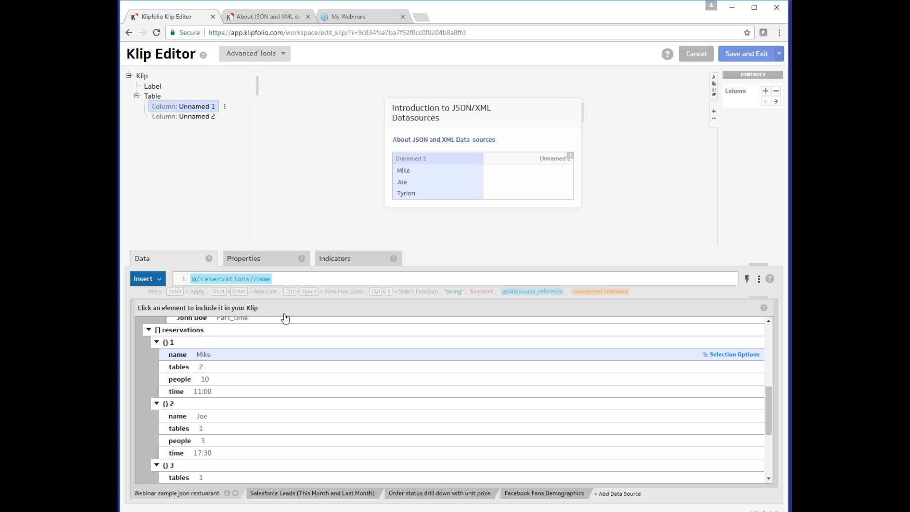
pyautogui.click(509, 197)
pyautogui.click(227, 379)
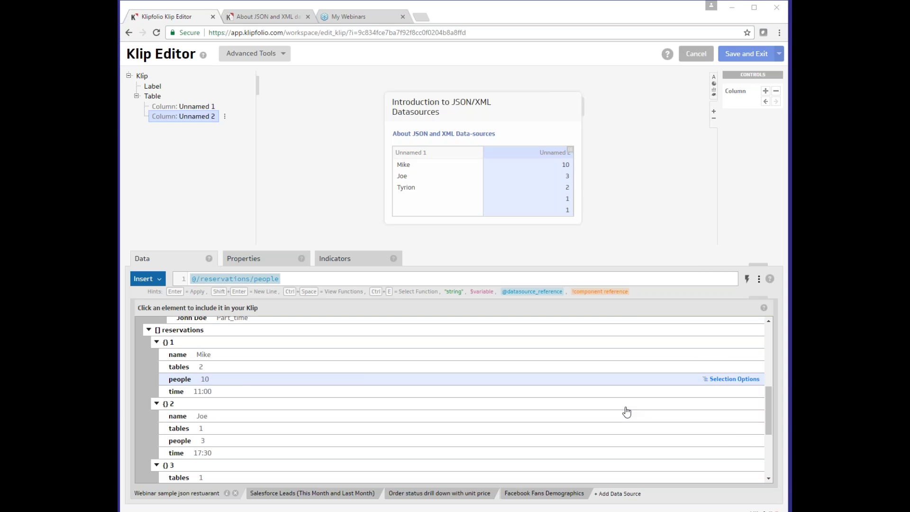
pyautogui.scroll(-5, 628, 414)
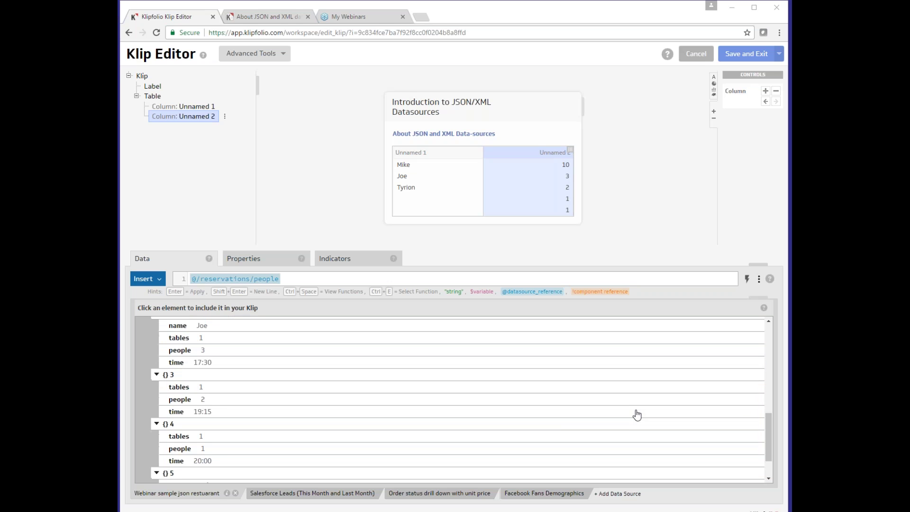
pyautogui.scroll(-1, 634, 423)
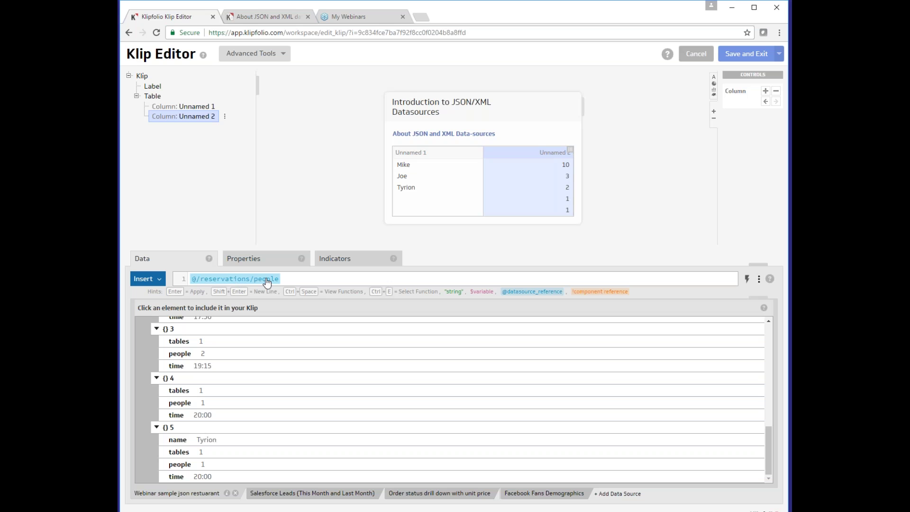
pyautogui.click(748, 279)
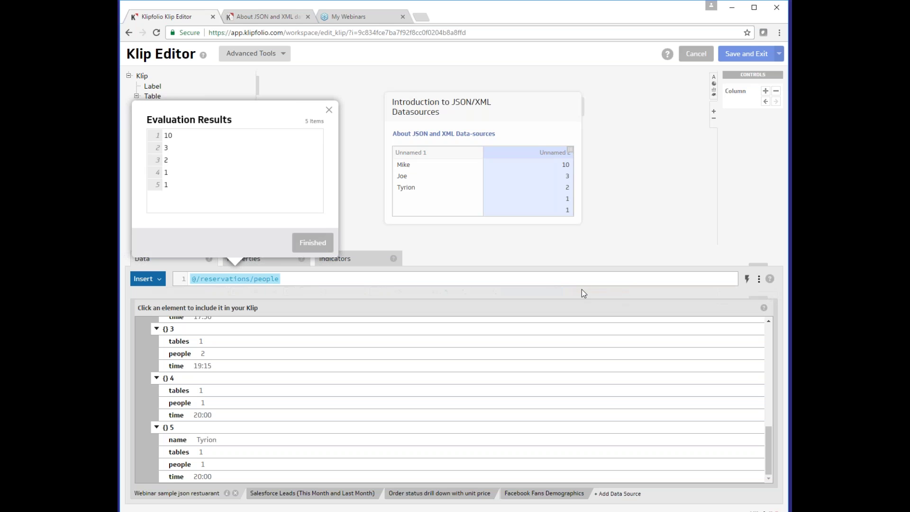
pyautogui.click(324, 244)
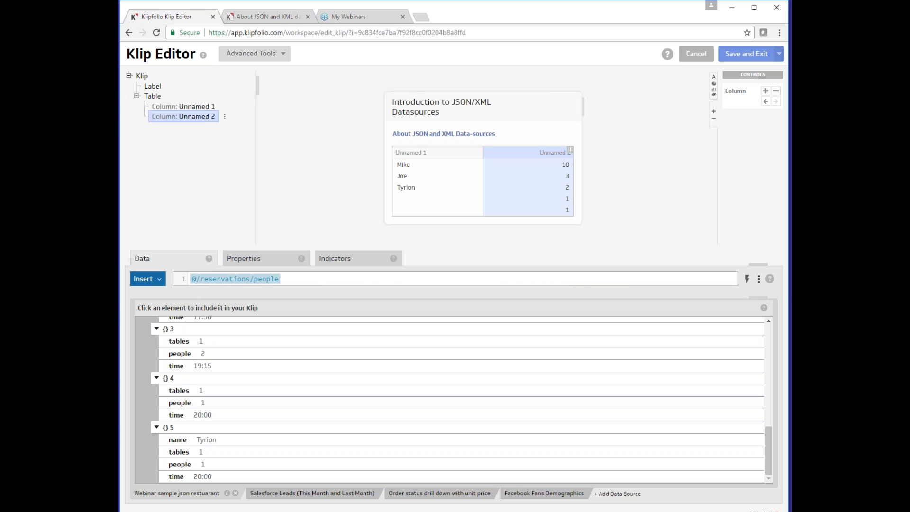
pyautogui.click(442, 200)
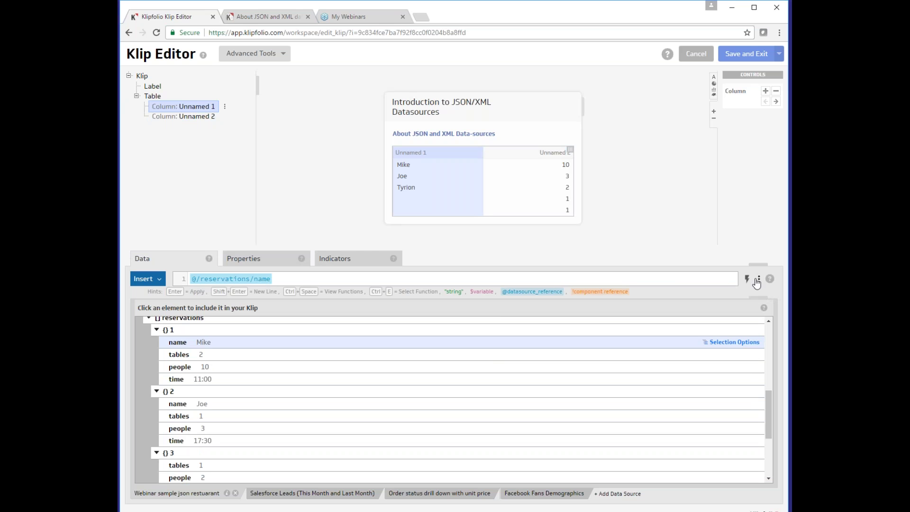
pyautogui.click(749, 279)
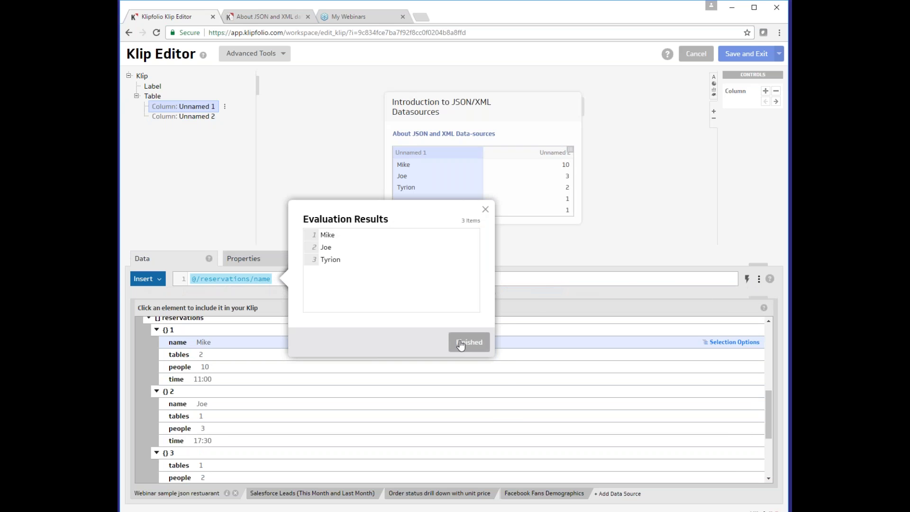
pyautogui.click(461, 345)
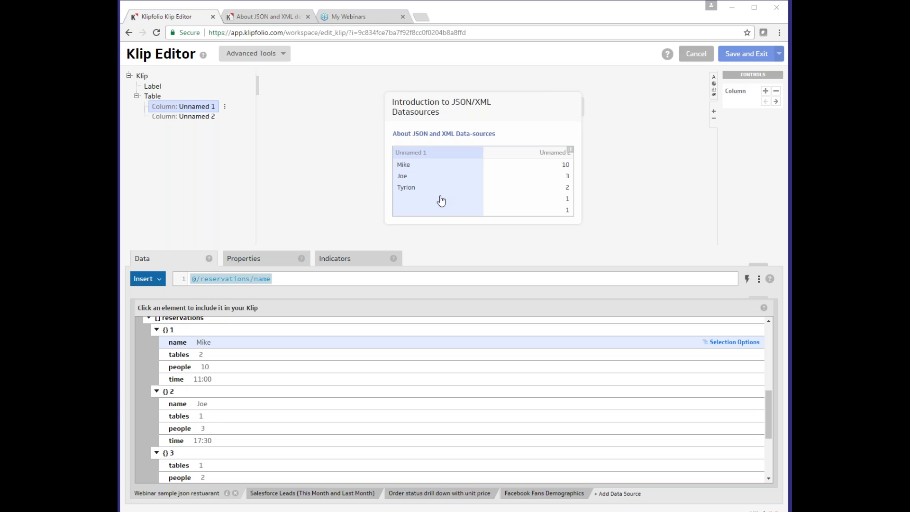
pyautogui.click(210, 279)
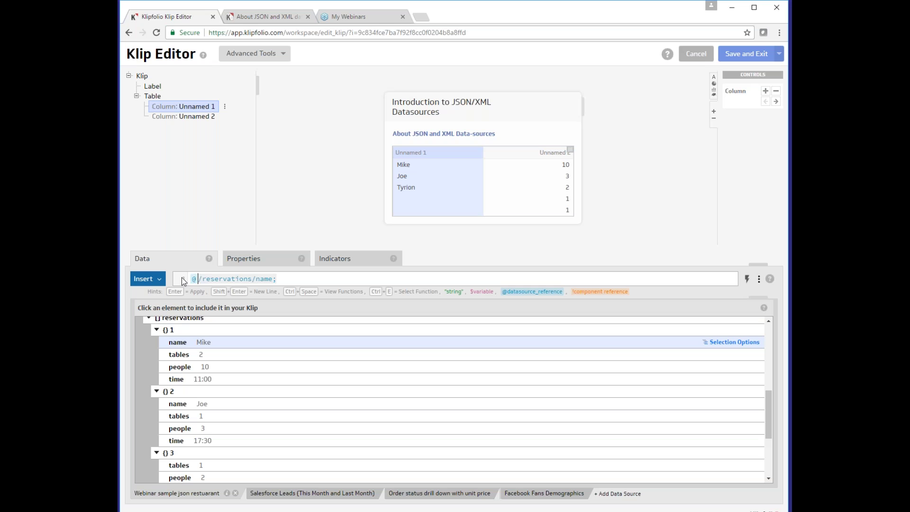
pyautogui.write('kf:fill_elements(')
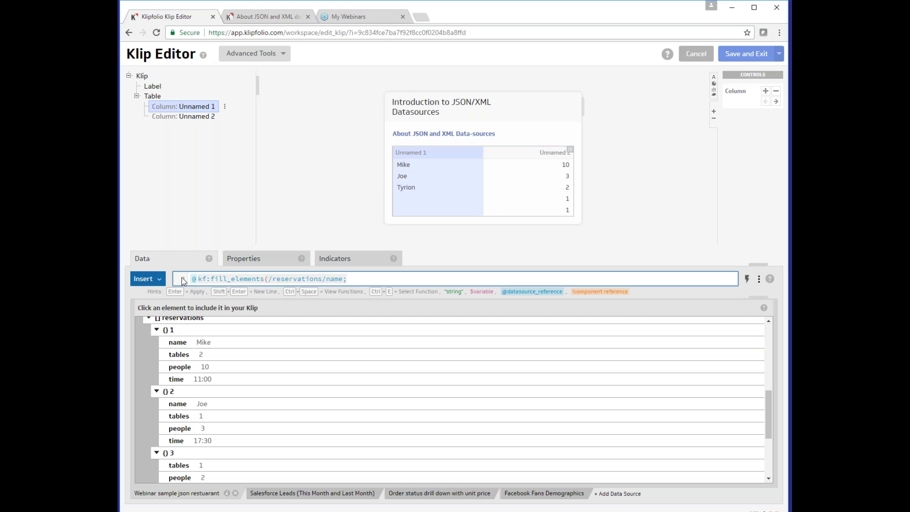
pyautogui.press('Right')
pyautogui.press('Right')
pyautogui.press('Right')
pyautogui.press('Right')
pyautogui.press('Right')
pyautogui.press('Right')
pyautogui.press('Right')
pyautogui.press('Right')
pyautogui.press('Right')
pyautogui.press('Right')
pyautogui.press('Right')
pyautogui.press('Right')
pyautogui.press('Delete')
pyautogui.write(",'")
pyautogui.press('Right')
pyautogui.press('Right')
pyautogui.press('Right')
pyautogui.press('Right')
pyautogui.write("')")
pyautogui.press('Return')
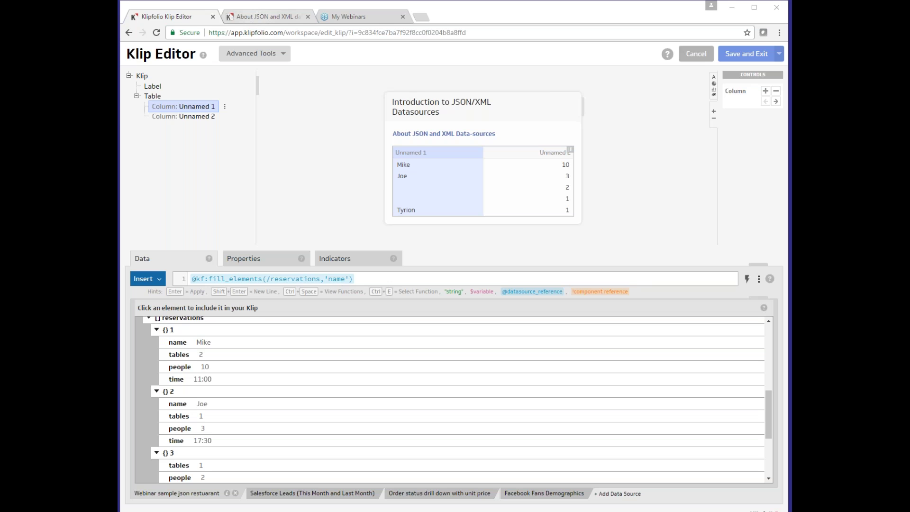
pyautogui.click(262, 18)
# Scroll the support article to the kf:fill_elements section, then return to the Klip Editor
pyautogui.scroll(-9, 550, 280)
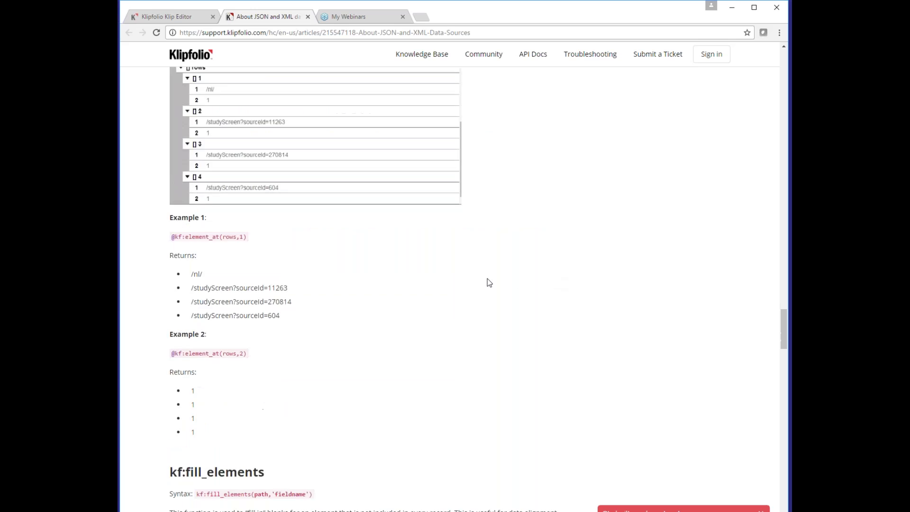
pyautogui.scroll(-2, 218, 269)
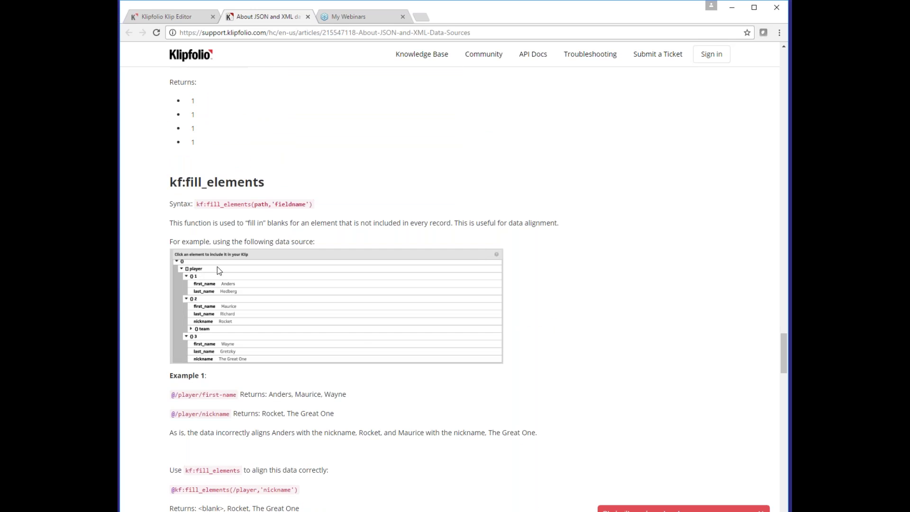
pyautogui.click(169, 17)
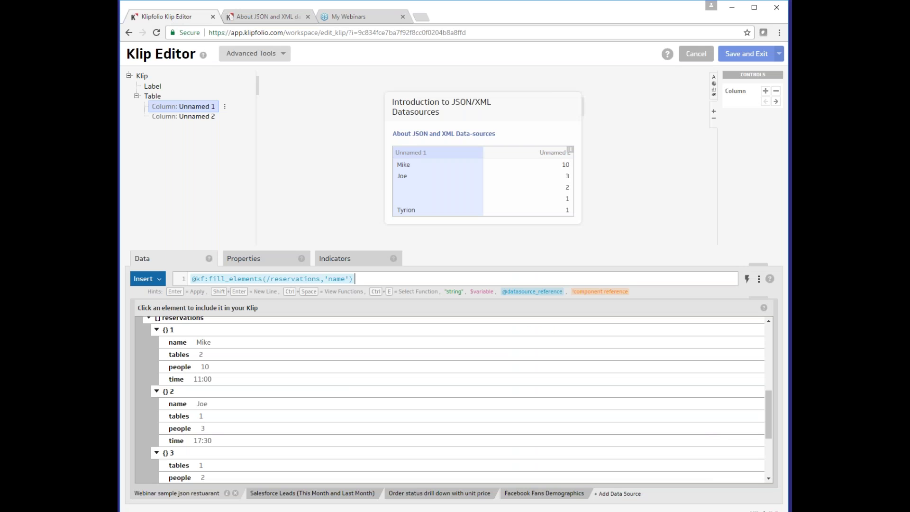
pyautogui.scroll(10, 370, 398)
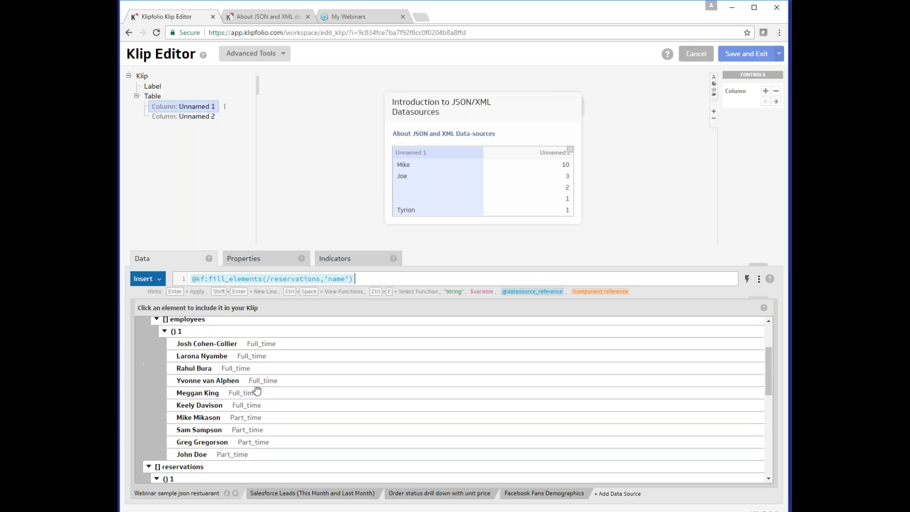
pyautogui.scroll(-4, 225, 402)
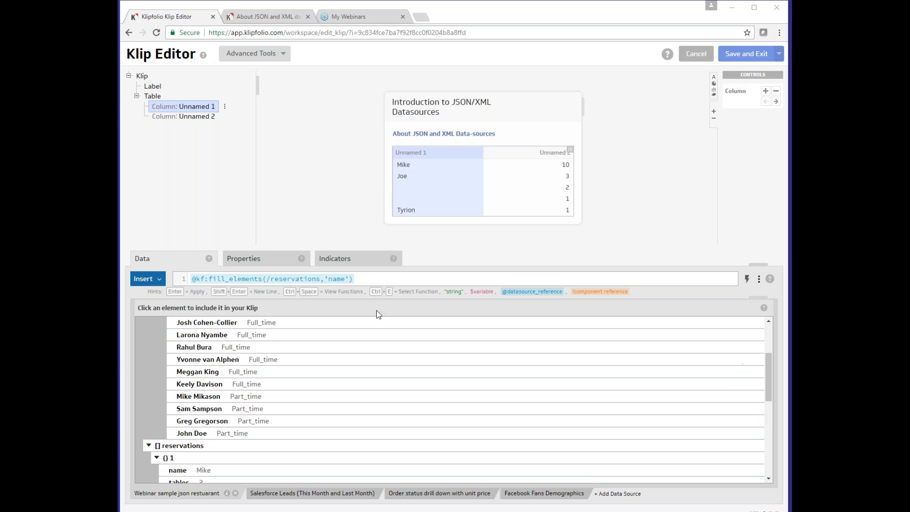
pyautogui.click(214, 279)
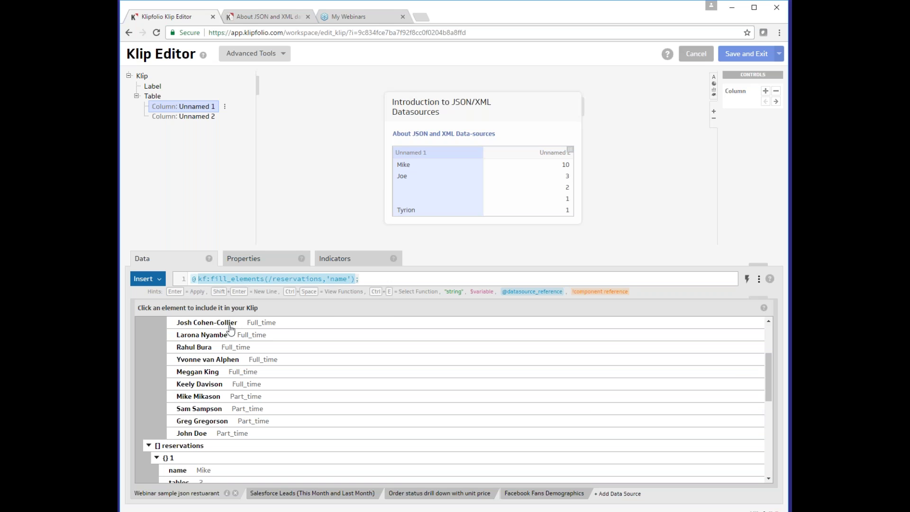
pyautogui.click(210, 278)
pyautogui.press('Delete')
pyautogui.press('Delete')
pyautogui.press('Delete')
pyautogui.press('Delete')
pyautogui.press('Delete')
pyautogui.press('Delete')
pyautogui.press('Delete')
pyautogui.press('Delete')
pyautogui.press('Delete')
pyautogui.press('Delete')
pyautogui.press('Delete')
pyautogui.press('Delete')
pyautogui.press('Delete')
pyautogui.press('Delete')
pyautogui.press('Delete')
pyautogui.press('Delete')
pyautogui.press('Delete')
pyautogui.press('Delete')
pyautogui.press('Delete')
pyautogui.press('Delete')
pyautogui.press('Delete')
pyautogui.press('Delete')
pyautogui.press('Delete')
pyautogui.press('Delete')
pyautogui.press('Delete')
pyautogui.press('Delete')
pyautogui.press('Delete')
pyautogui.press('Delete')
pyautogui.press('Delete')
pyautogui.press('Delete')
pyautogui.press('Delete')
pyautogui.press('Delete')
pyautogui.press('Delete')
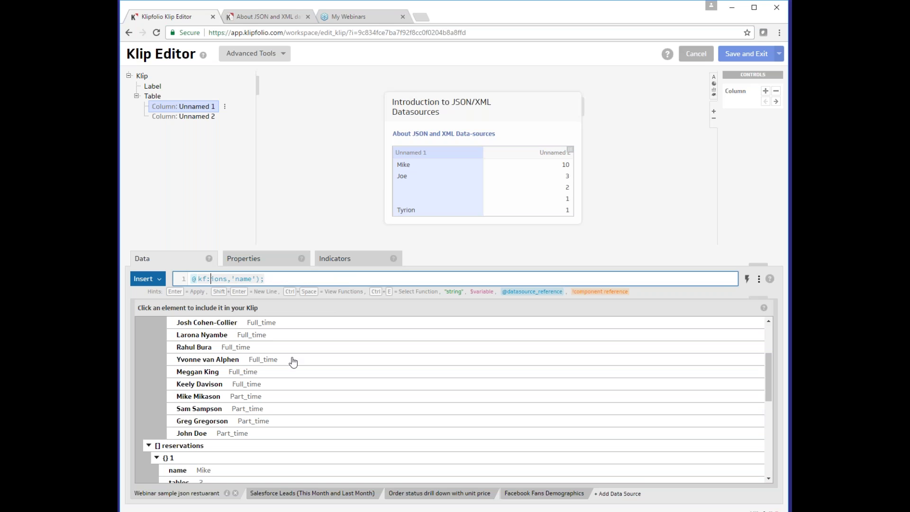
pyautogui.press('Delete')
pyautogui.write('names(')
pyautogui.write('/staff')
pyautogui.scroll(4, 346, 374)
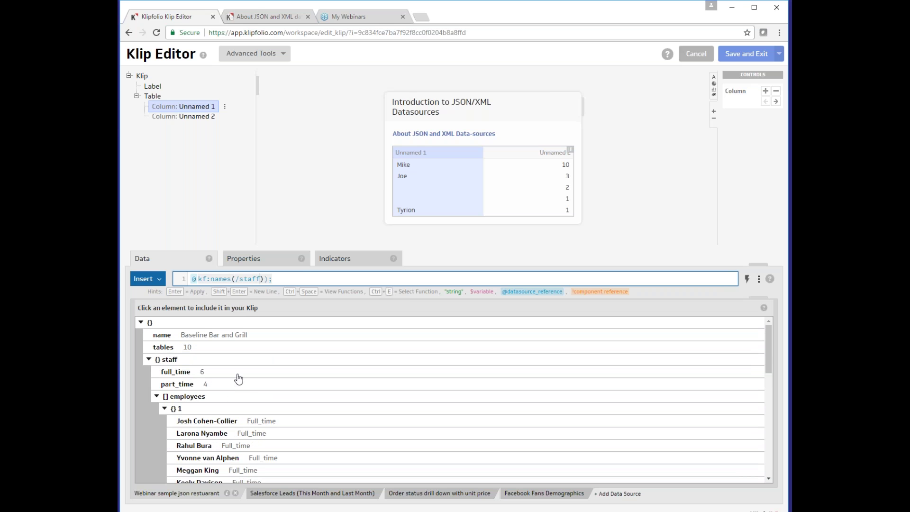
pyautogui.scroll(-1, 236, 389)
pyautogui.write('/employees')
pyautogui.press('BackSpace')
pyautogui.press('BackSpace')
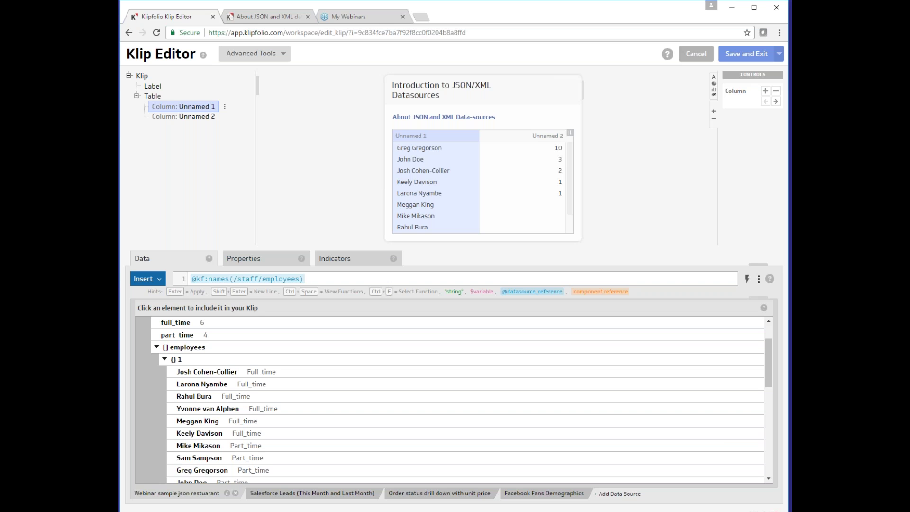
# Review the kf:names section of the JSON and XML data sources article, then return to the Klip Editor
pyautogui.click(284, 19)
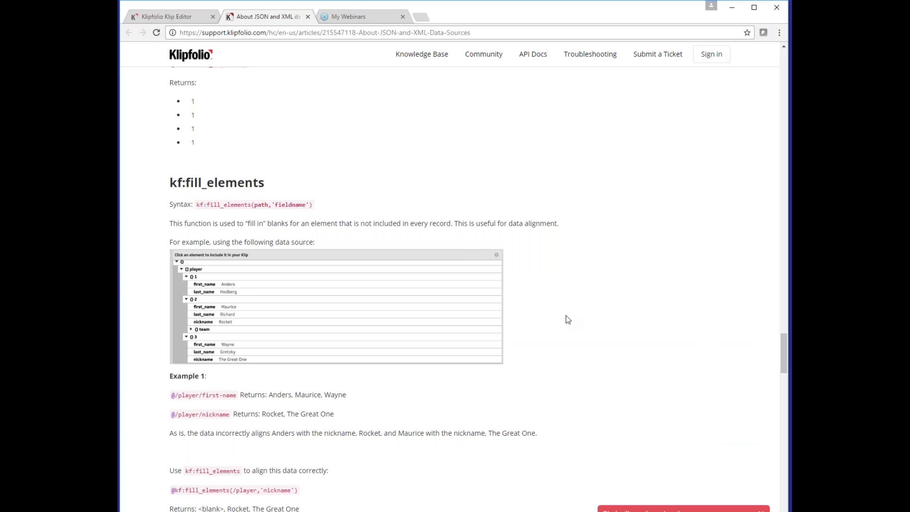
pyautogui.scroll(6, 566, 315)
pyautogui.scroll(-17, 561, 324)
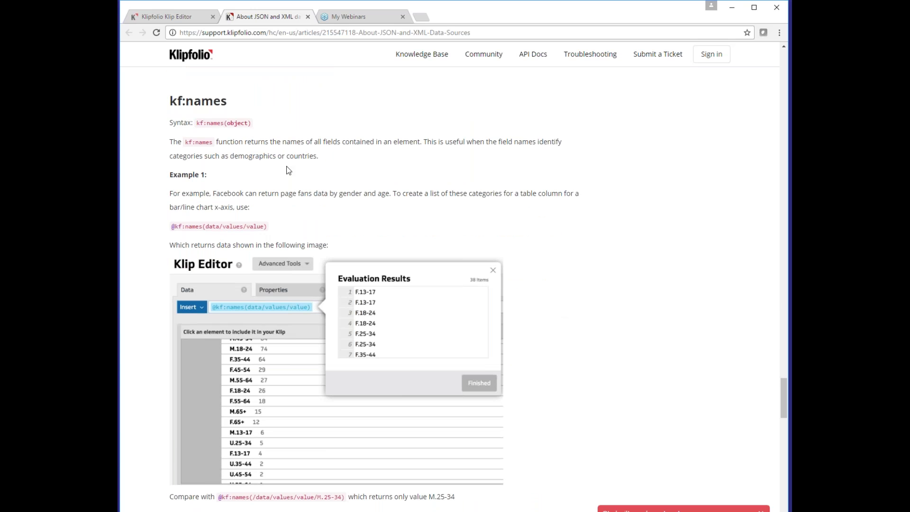
pyautogui.click(180, 17)
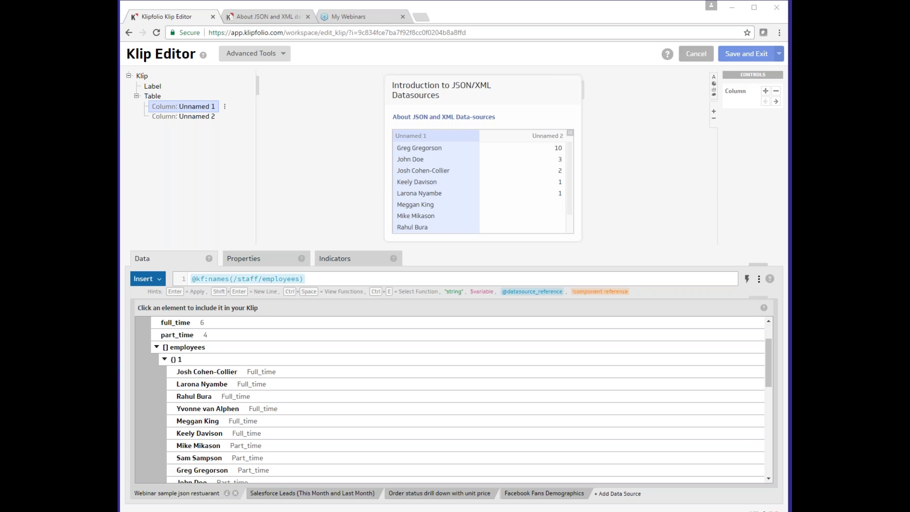
# Replace the first column's formula with the first employee's path under staff/employees, which shows an error
pyautogui.click(362, 276)
pyautogui.hotkey('ctrl', 'a')
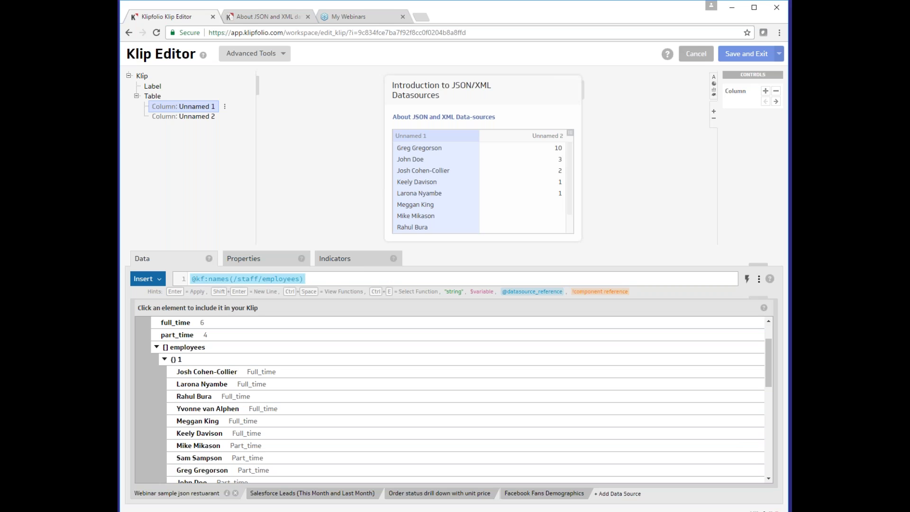
pyautogui.click(258, 372)
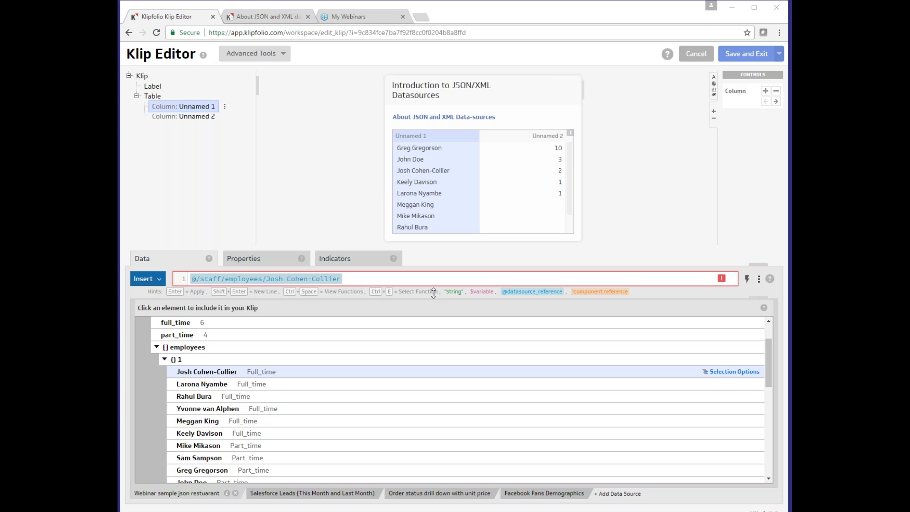
# Rewrite the path as @/staff/employees/*[name()='…'] with the first employee's name in the predicate
pyautogui.scroll(-3, 266, 385)
pyautogui.scroll(5, 255, 380)
pyautogui.click(274, 279)
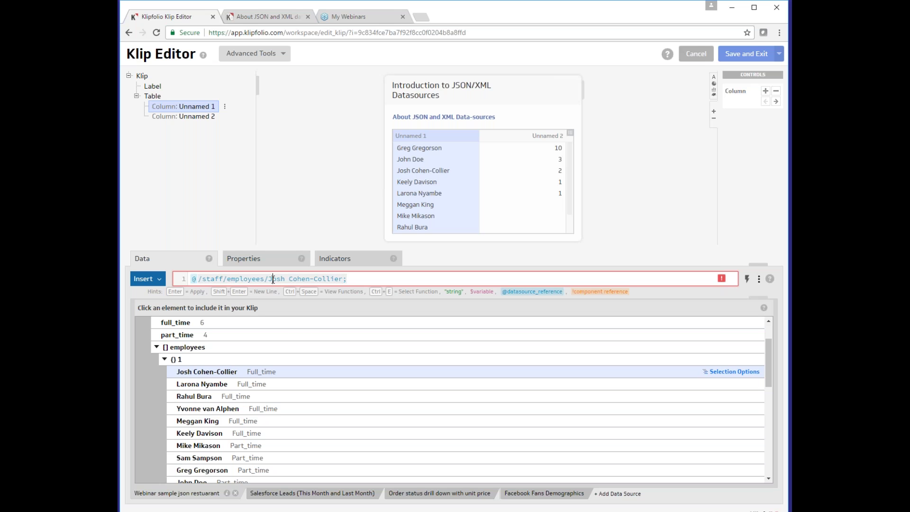
pyautogui.press('Delete')
pyautogui.press('Delete')
pyautogui.press('Delete')
pyautogui.press('Delete')
pyautogui.press('Delete')
pyautogui.press('Delete')
pyautogui.press('Delete')
pyautogui.press('Delete')
pyautogui.press('Delete')
pyautogui.press('Delete')
pyautogui.press('Delete')
pyautogui.press('Delete')
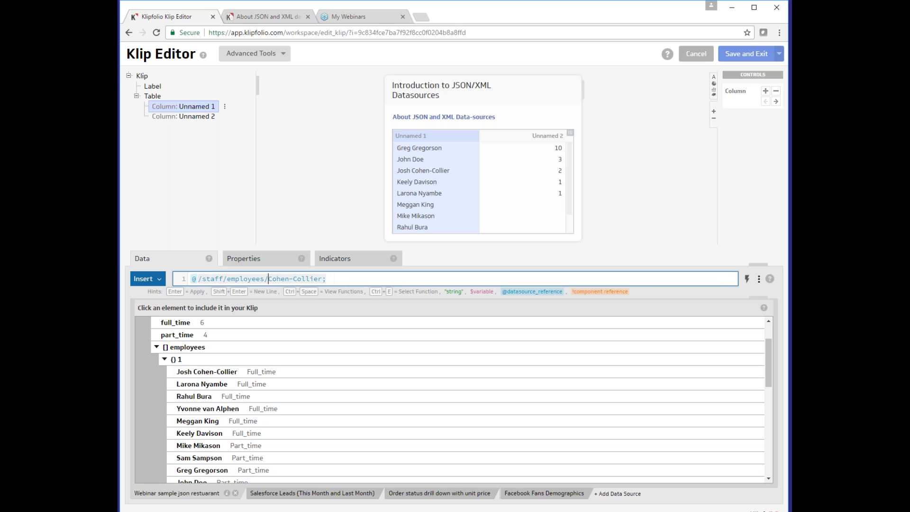
pyautogui.press('Delete')
pyautogui.press('Delete')
pyautogui.press('Delete')
pyautogui.press('Delete')
pyautogui.press('Delete')
pyautogui.press('Delete')
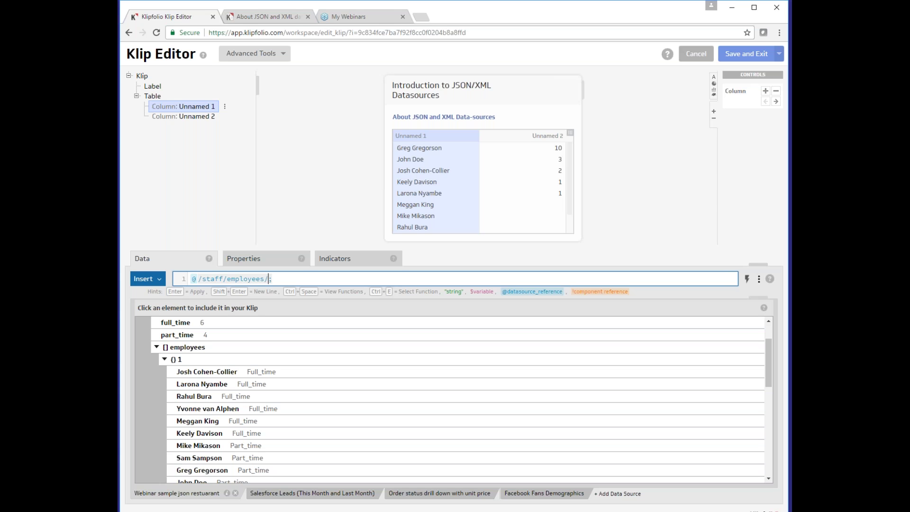
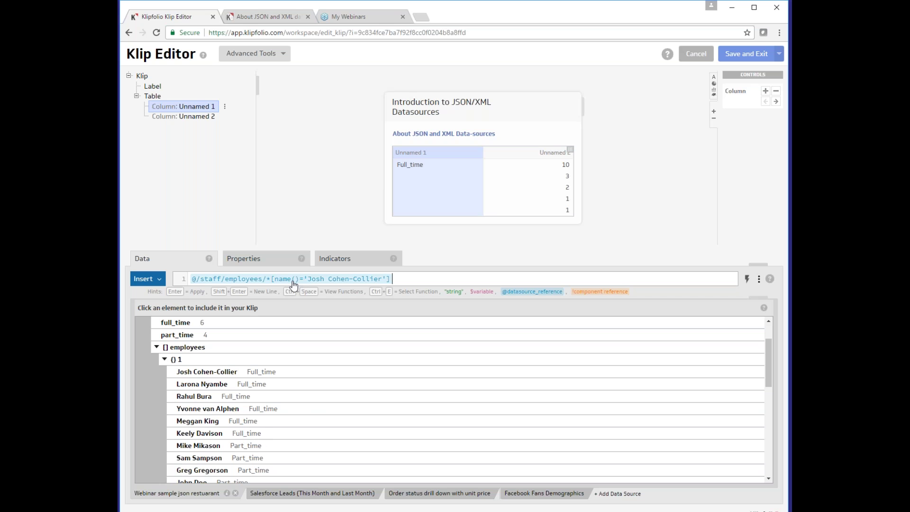
pyautogui.scroll(-3, 299, 414)
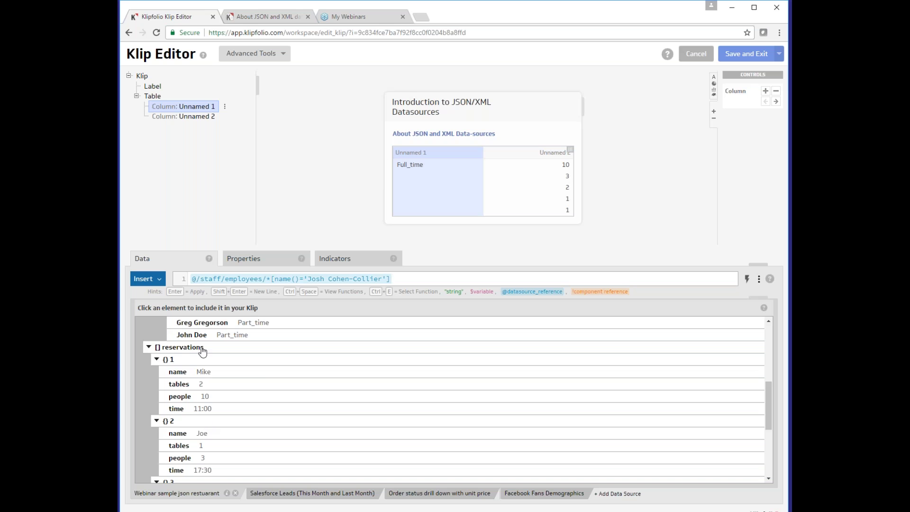
pyautogui.scroll(3, 209, 365)
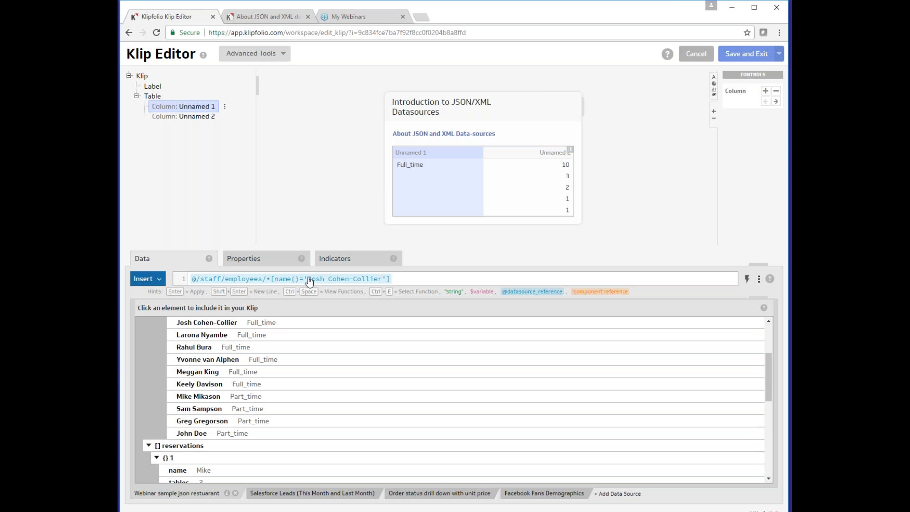
pyautogui.scroll(1, 332, 357)
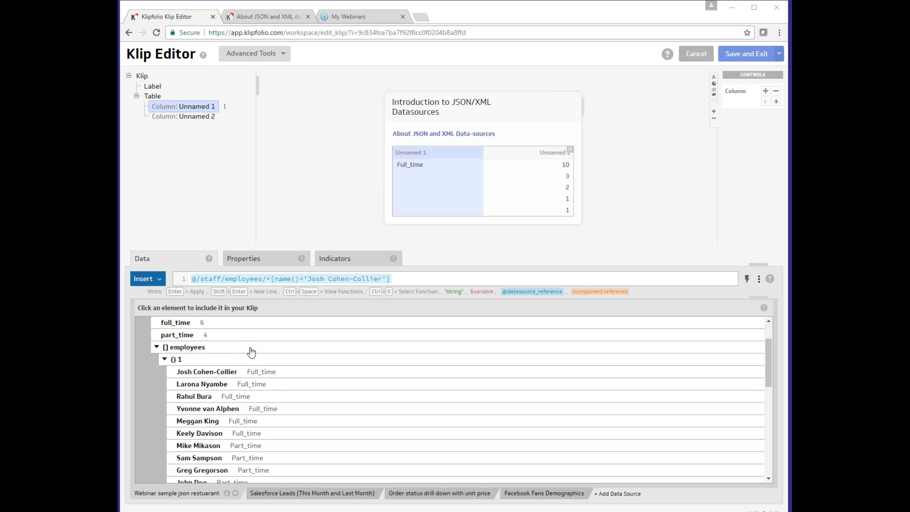
pyautogui.scroll(1, 252, 353)
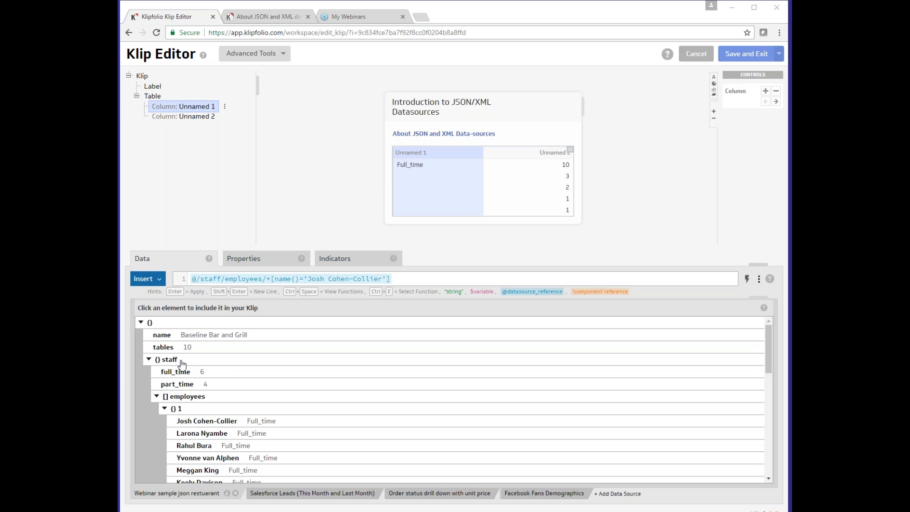
# Change the first column's formula to @/staff/*[.=6] so the column shows 6
pyautogui.click(227, 280)
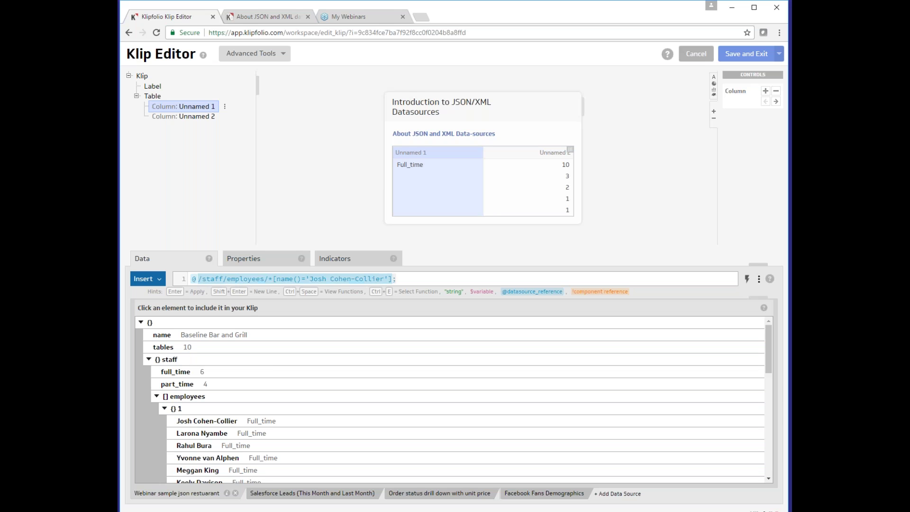
pyautogui.press('Delete')
pyautogui.press('Delete')
pyautogui.press('Delete')
pyautogui.press('Delete')
pyautogui.press('Delete')
pyautogui.press('Delete')
pyautogui.press('Delete')
pyautogui.press('Delete')
pyautogui.press('Delete')
pyautogui.press('Delete')
pyautogui.press('Delete')
pyautogui.press('Delete')
pyautogui.press('Delete')
pyautogui.press('Delete')
pyautogui.press('Delete')
pyautogui.press('Delete')
pyautogui.press('Delete')
pyautogui.press('Delete')
pyautogui.press('Delete')
pyautogui.press('Delete')
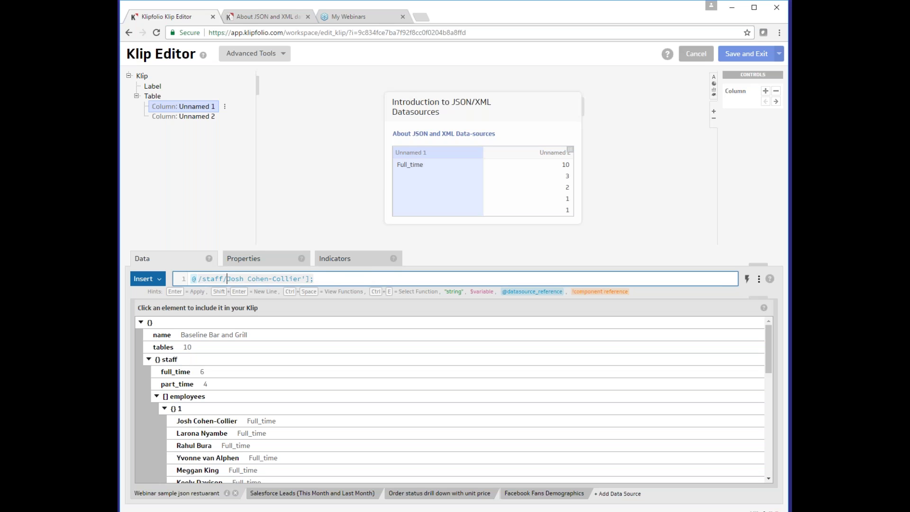
pyautogui.press('Delete')
pyautogui.press('Delete')
pyautogui.press('Delete')
pyautogui.press('Delete')
pyautogui.press('Delete')
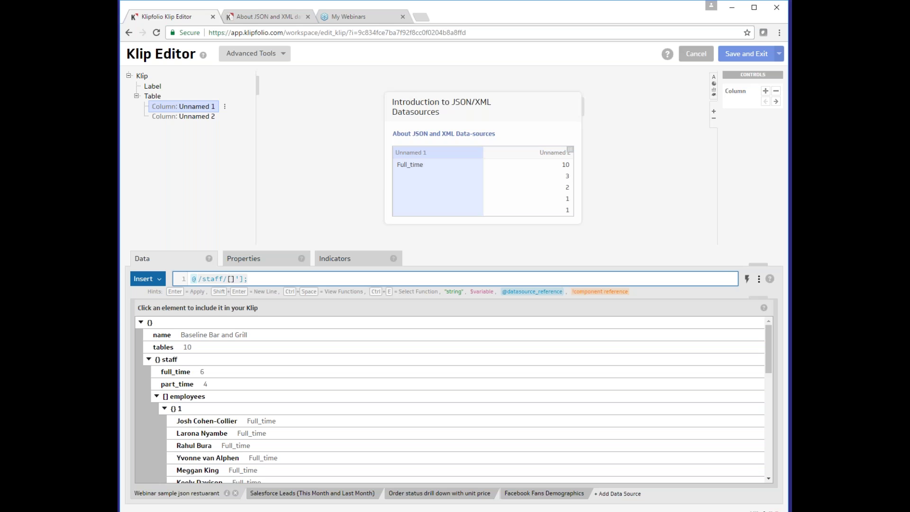
pyautogui.write('*')
pyautogui.press('Delete')
pyautogui.press('Delete')
pyautogui.press('Delete')
pyautogui.press('Delete')
pyautogui.write('[.=6]')
pyautogui.press('Return')
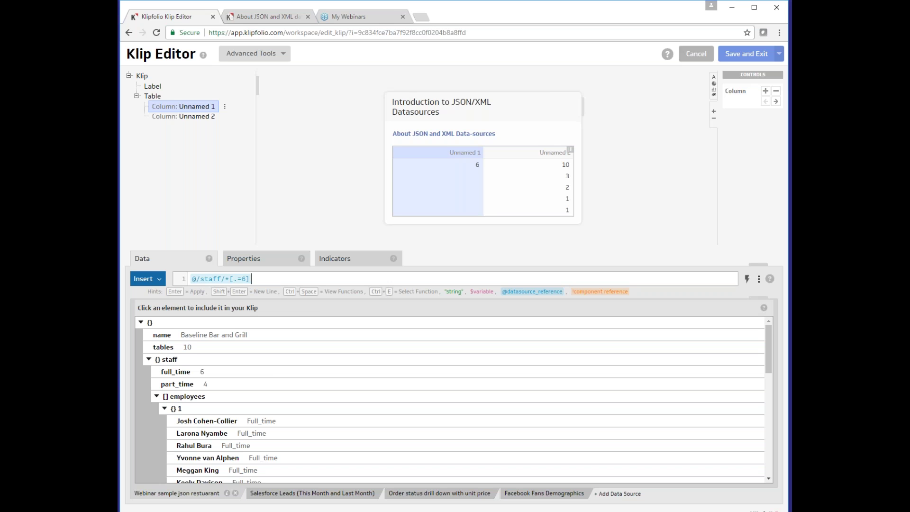
pyautogui.write(';')
pyautogui.click(205, 280)
pyautogui.write('name(')
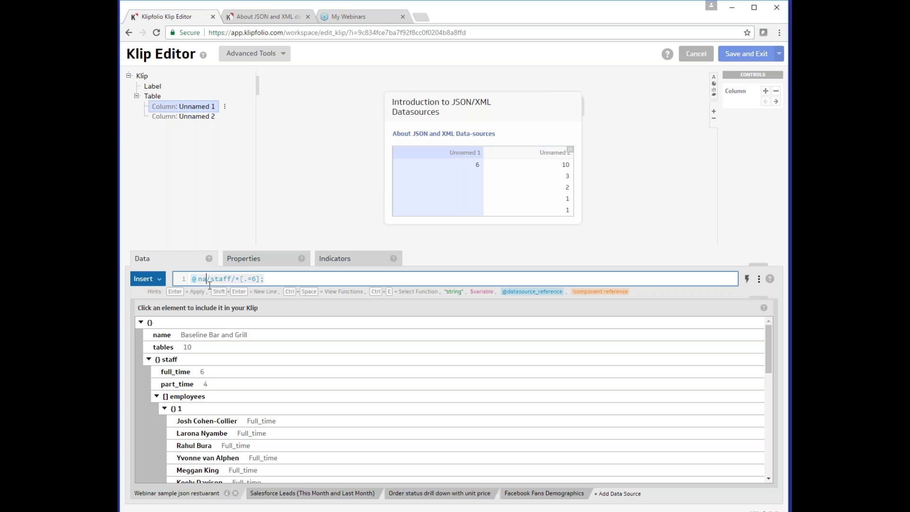
pyautogui.press('Right')
pyautogui.press('Right')
pyautogui.press('Right')
pyautogui.press('Right')
pyautogui.press('Right')
pyautogui.press('Right')
pyautogui.press('Right')
pyautogui.press('Right')
pyautogui.press('Right')
pyautogui.press('Right')
pyautogui.press('Right')
pyautogui.press('Right')
pyautogui.press('Right')
pyautogui.write(')')
pyautogui.press('Return')
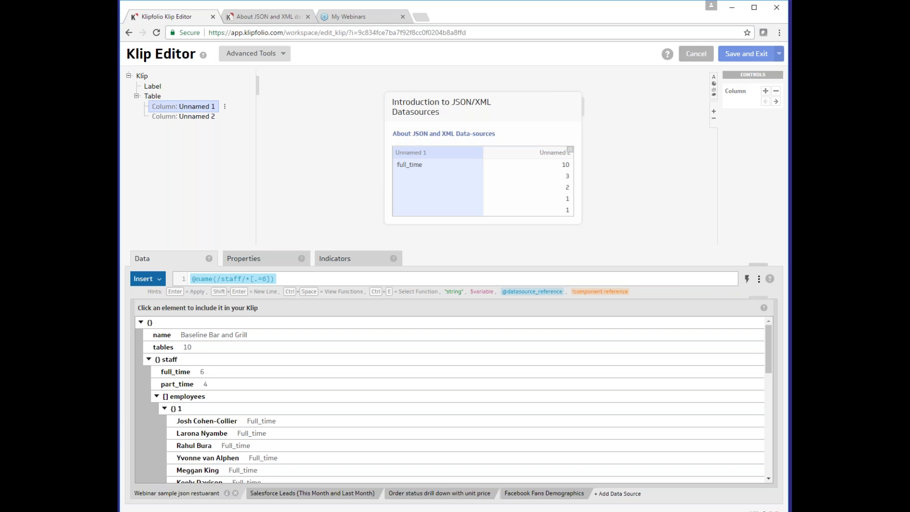
# Fill the first column with the reservations' people counts (10, 3, 2, 1, 1)
pyautogui.scroll(-5, 289, 386)
pyautogui.scroll(-1, 230, 416)
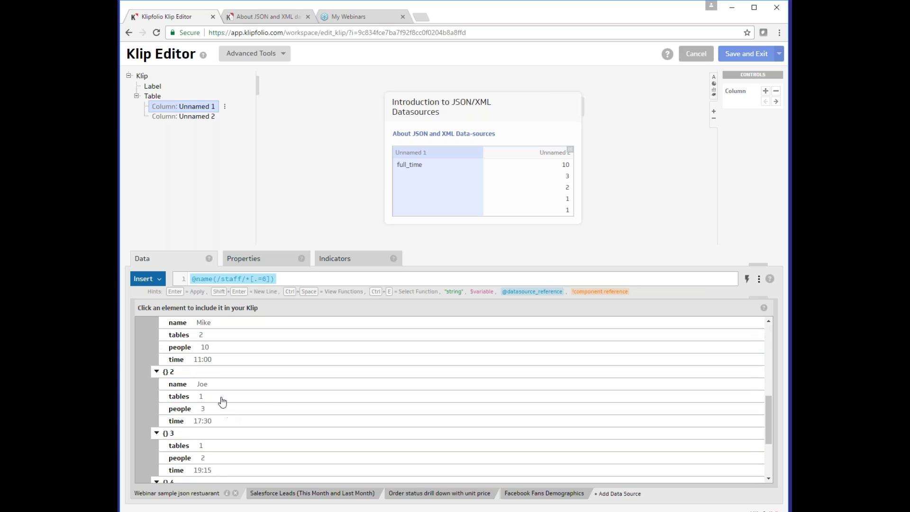
pyautogui.click(218, 350)
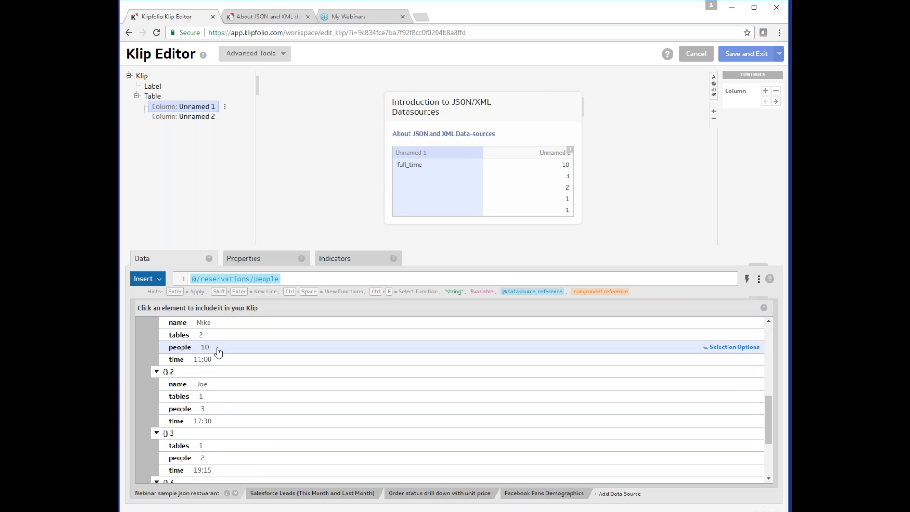
# Retype the formula as @/reservations/[people>2]* to filter parties larger than 2
pyautogui.click(252, 282)
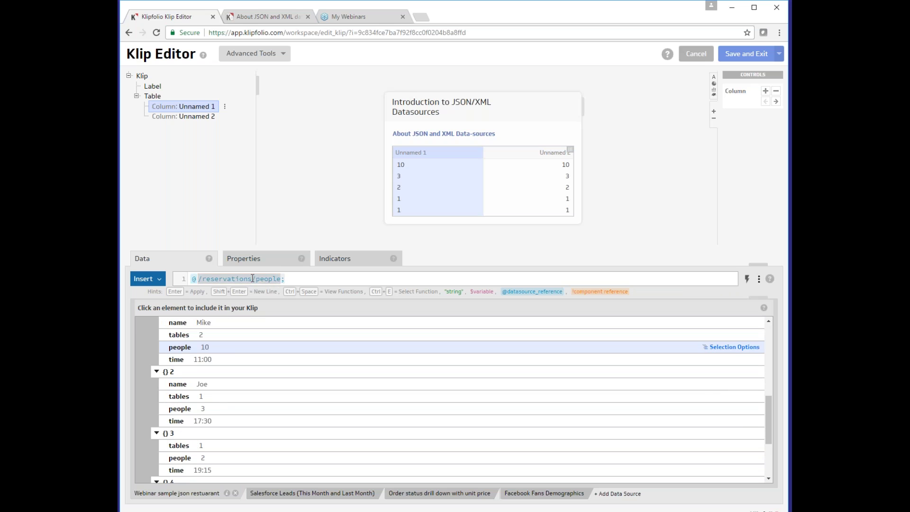
pyautogui.press('Delete')
pyautogui.press('Delete')
pyautogui.press('Delete')
pyautogui.press('Delete')
pyautogui.press('Delete')
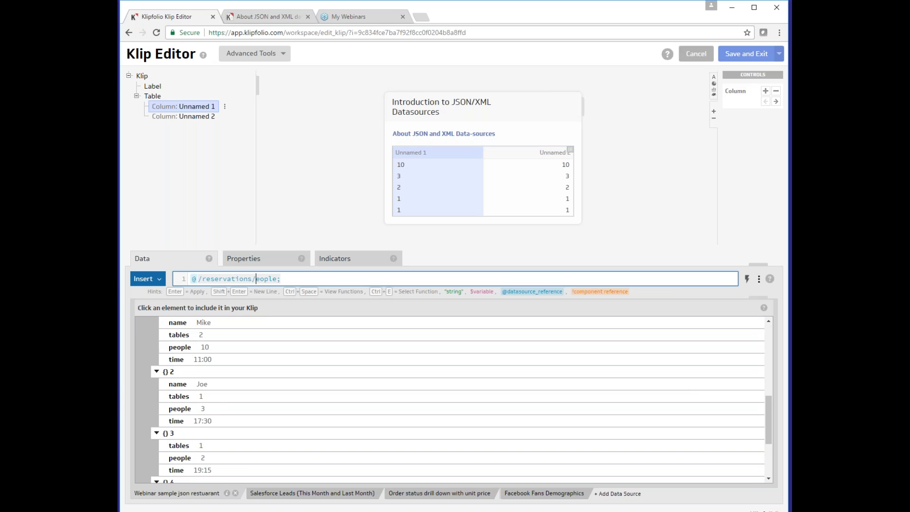
pyautogui.press('Delete')
pyautogui.write('*')
pyautogui.press('Left')
pyautogui.write('[]')
pyautogui.press('Left')
pyautogui.write('people>2')
pyautogui.press('End')
pyautogui.press('BackSpace')
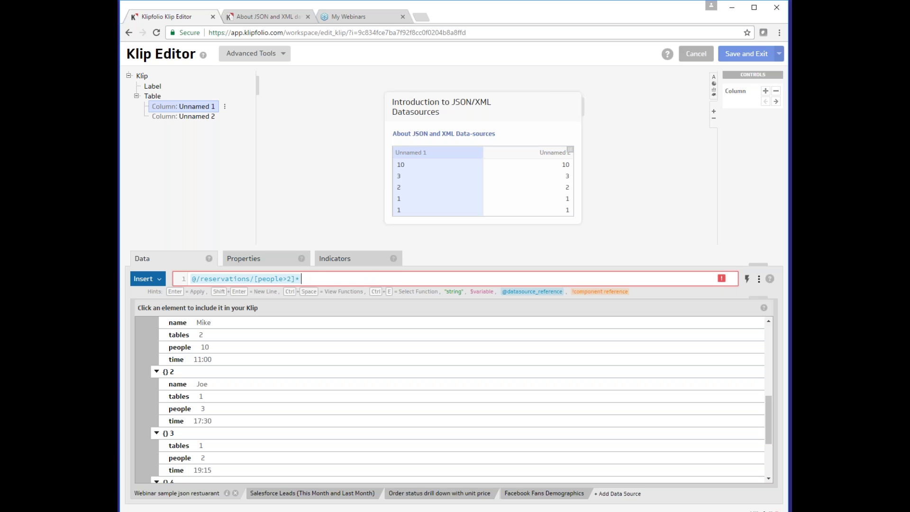
# Correct the formula to @/reservations[people>2]/* so it lists all fields of the larger reservations
pyautogui.write(';')
pyautogui.click(299, 278)
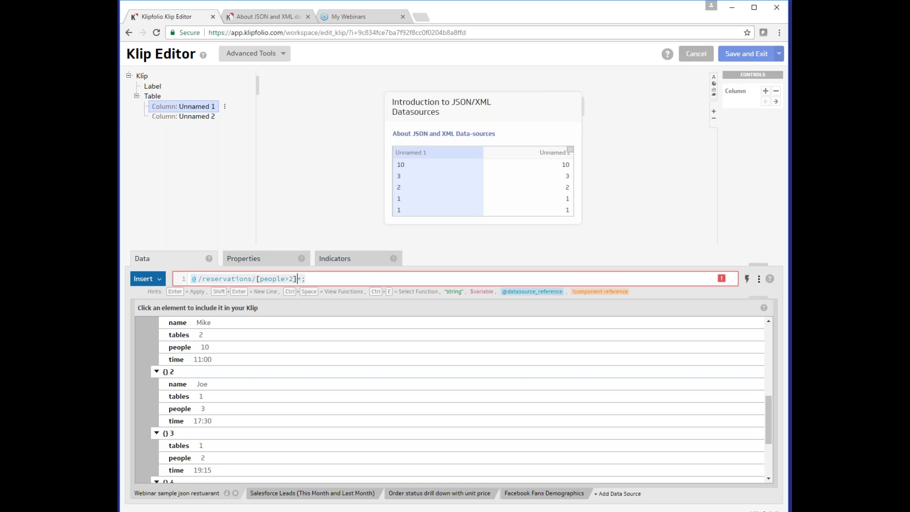
pyautogui.scroll(1, 285, 369)
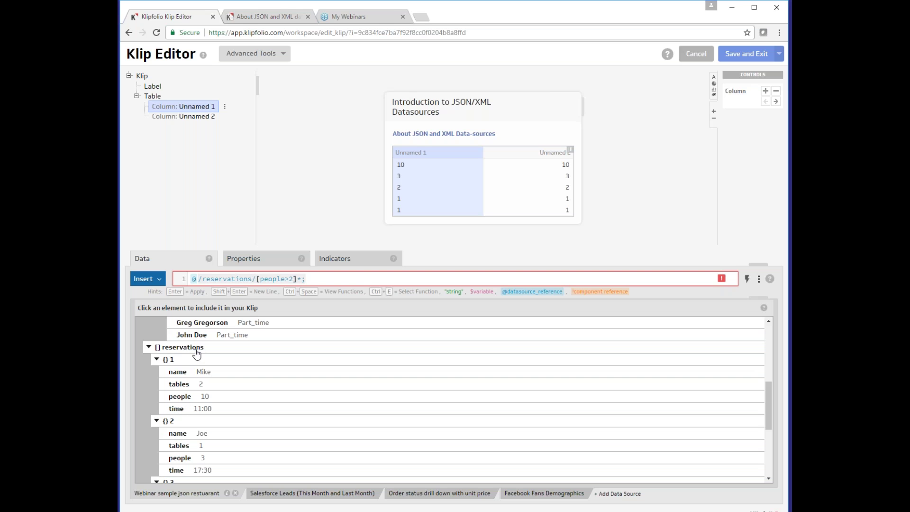
pyautogui.press('Left')
pyautogui.press('Left')
pyautogui.press('Left')
pyautogui.press('Left')
pyautogui.press('Left')
pyautogui.press('Left')
pyautogui.press('Left')
pyautogui.press('Left')
pyautogui.press('Left')
pyautogui.press('BackSpace')
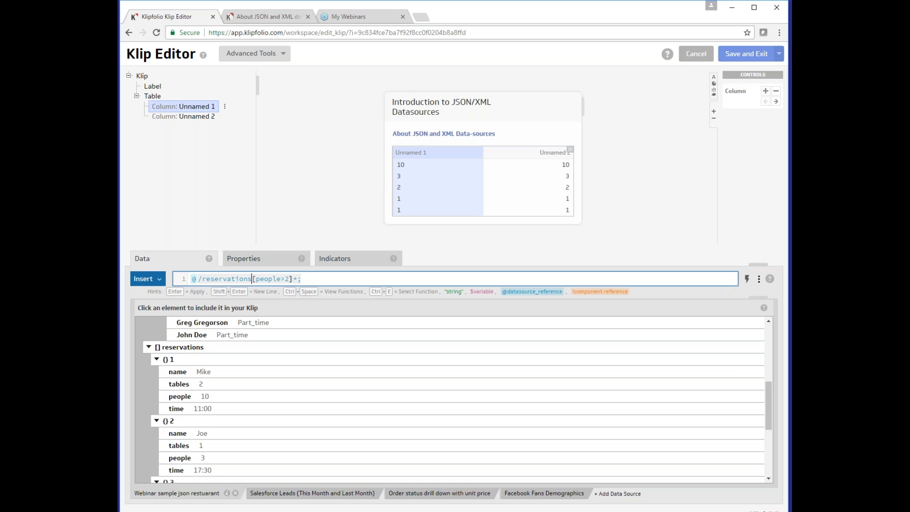
pyautogui.press('Right')
pyautogui.press('Right')
pyautogui.press('Right')
pyautogui.press('Right')
pyautogui.press('Right')
pyautogui.write('/')
pyautogui.press('Right')
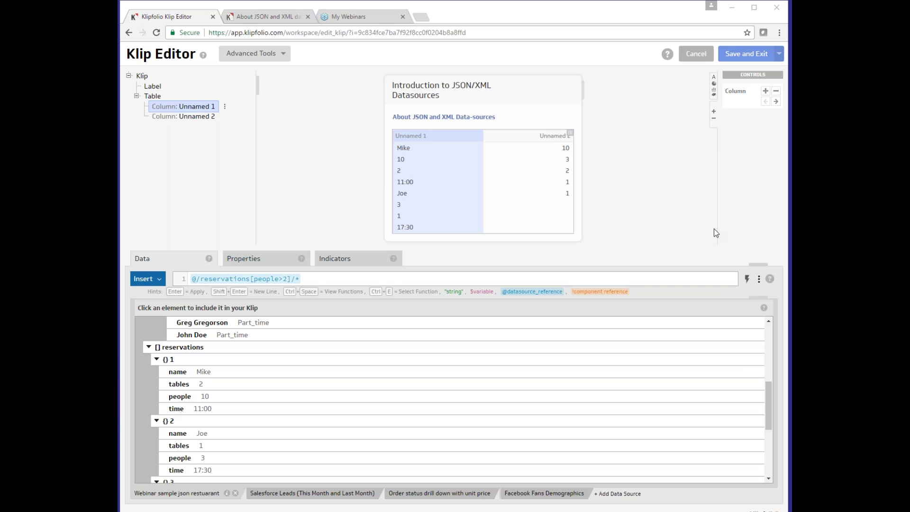
# Change the predicate's comparison to people<2 and apply it
pyautogui.doubleClick(284, 279)
pyautogui.click(285, 278)
pyautogui.press('BackSpace')
pyautogui.write('<')
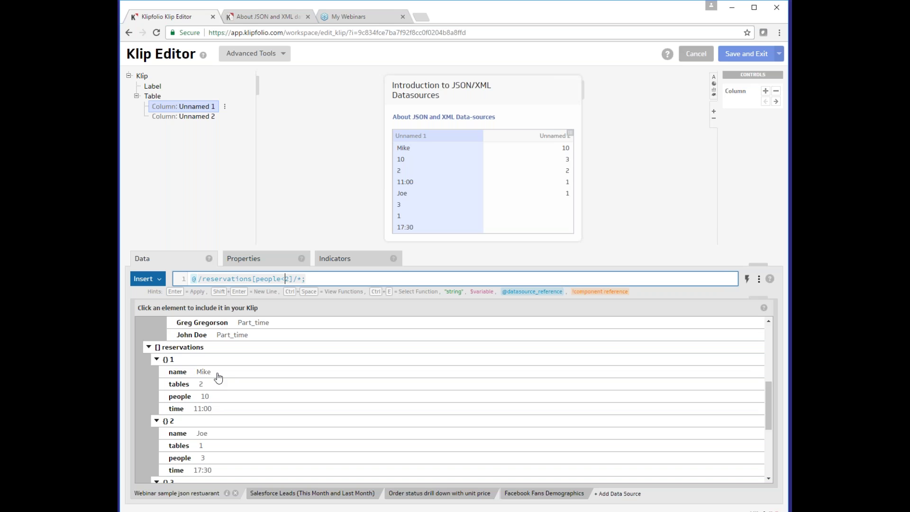
pyautogui.press('BackSpace')
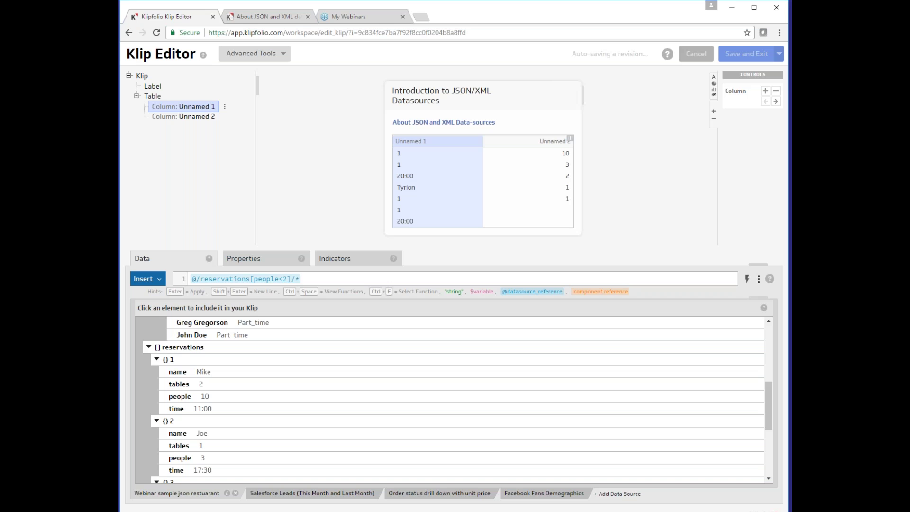
# Make the predicate people<=2, listing fields such as 19:15 and Tyrion
pyautogui.doubleClick(285, 282)
pyautogui.write('=')
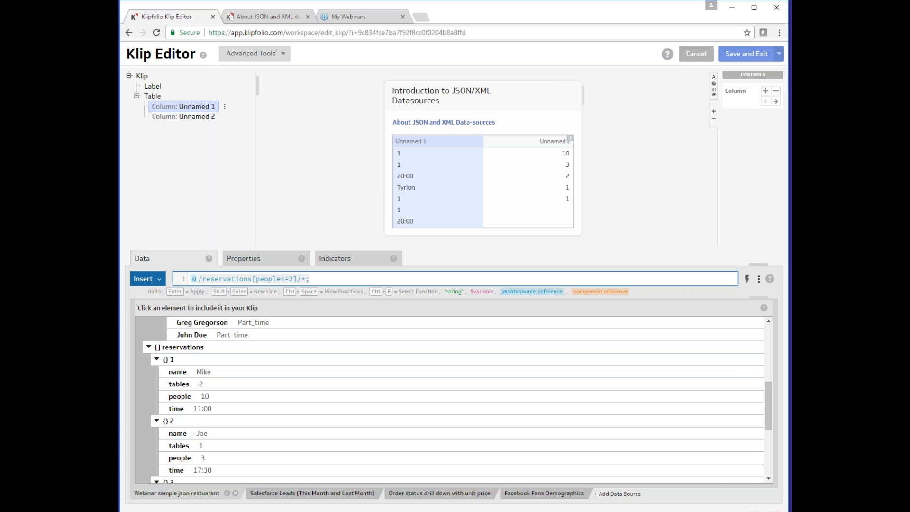
pyautogui.press('Return')
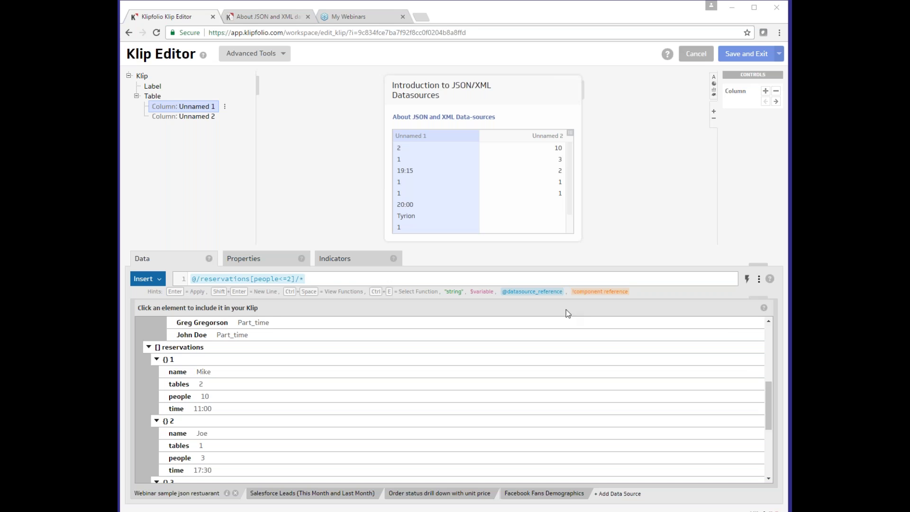
# Change the predicate to people>=2 and apply it
pyautogui.click(285, 281)
pyautogui.write(';')
pyautogui.press('Delete')
pyautogui.write('>')
pyautogui.press('BackSpace')
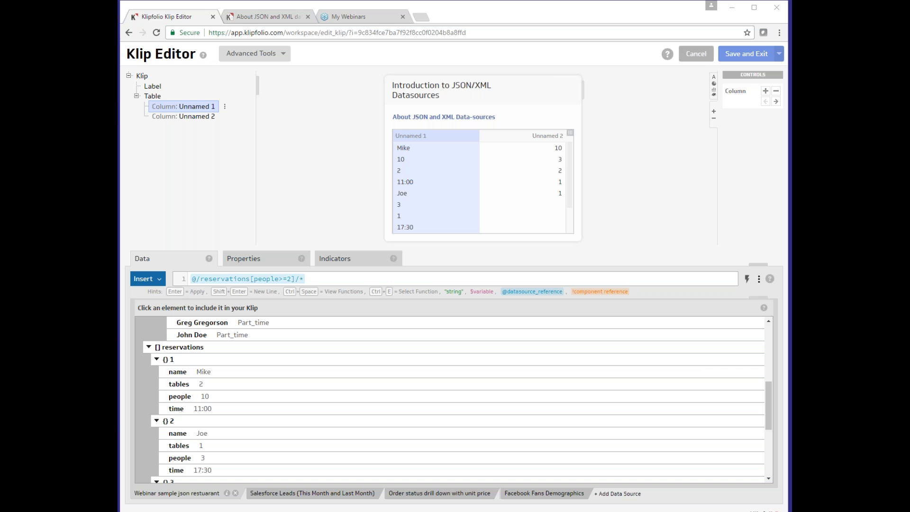
# Make the predicate people!=2, listing fields such as Mike, 11:00, Joe and 17:30
pyautogui.tripleClick(281, 284)
pyautogui.click(285, 279)
pyautogui.press('BackSpace')
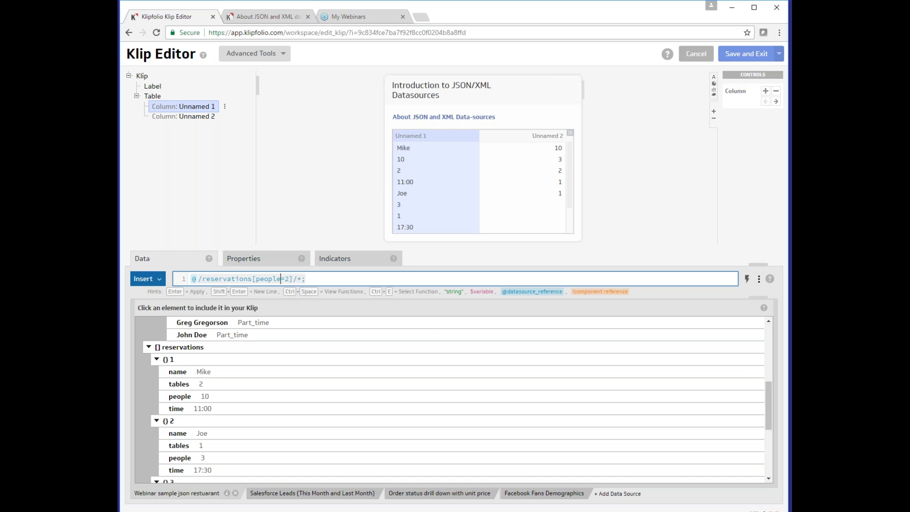
pyautogui.write('!')
pyautogui.press('Return')
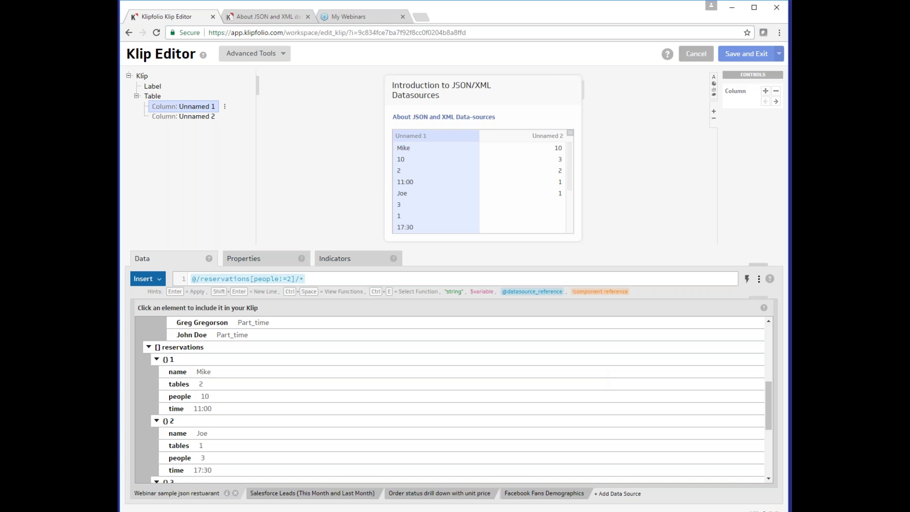